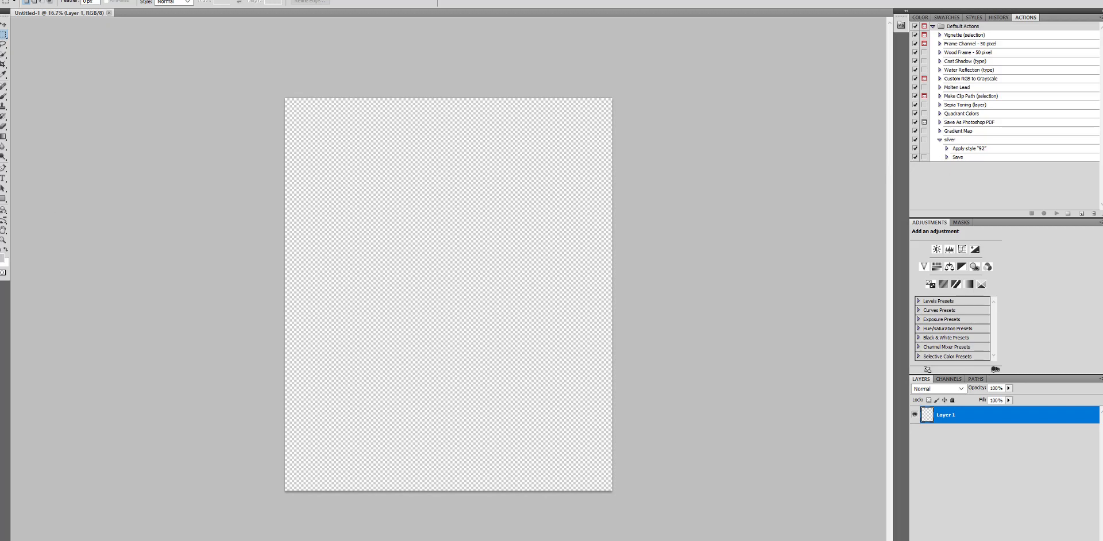
Step: Place the "beach mode On" design into the blank document at its default size
{"action": "left_click", "coordinate": [20, 1]}
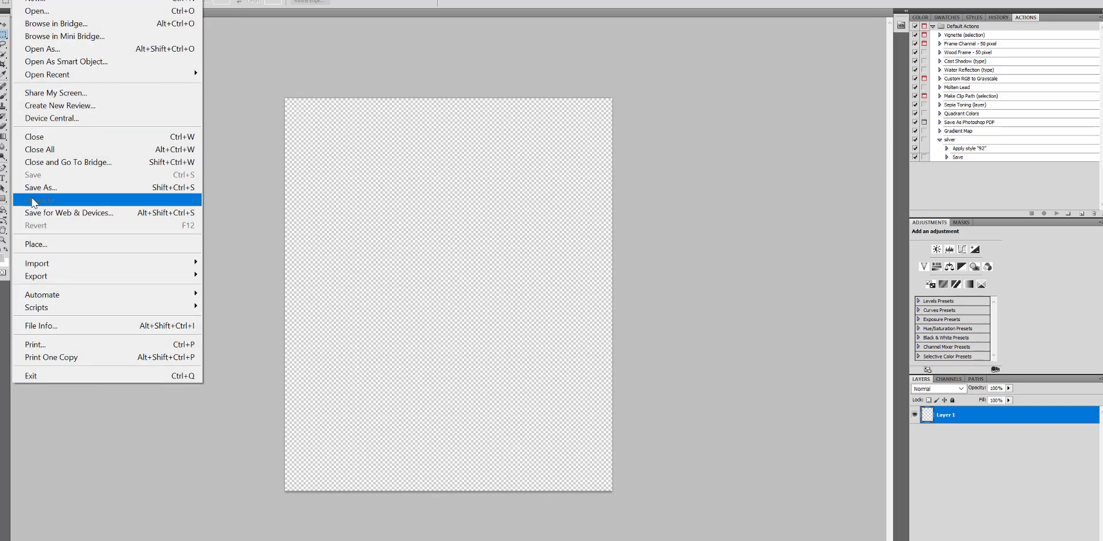
{"action": "left_click", "coordinate": [35, 244]}
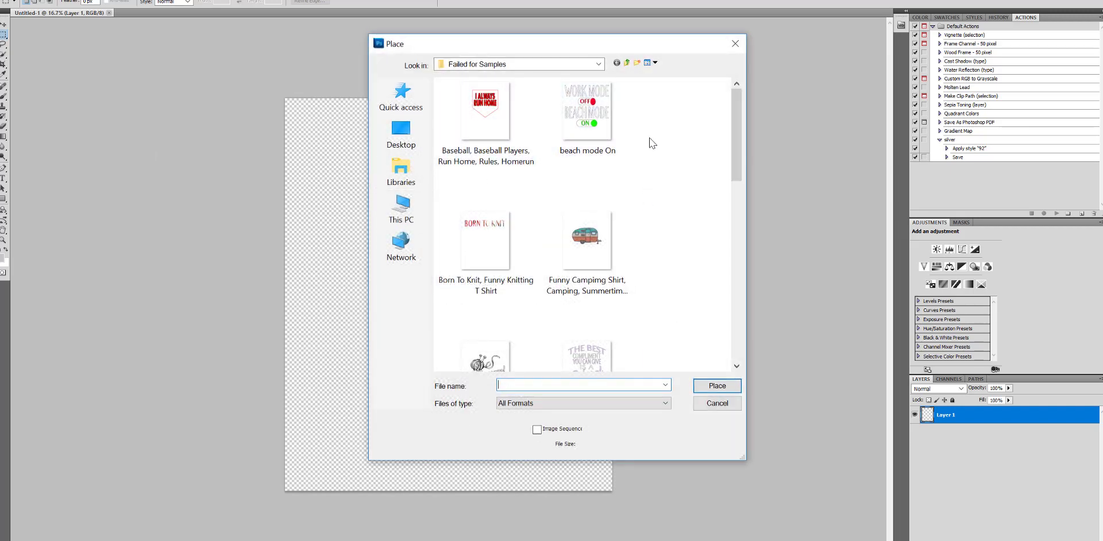
{"action": "double_click", "coordinate": [580, 116]}
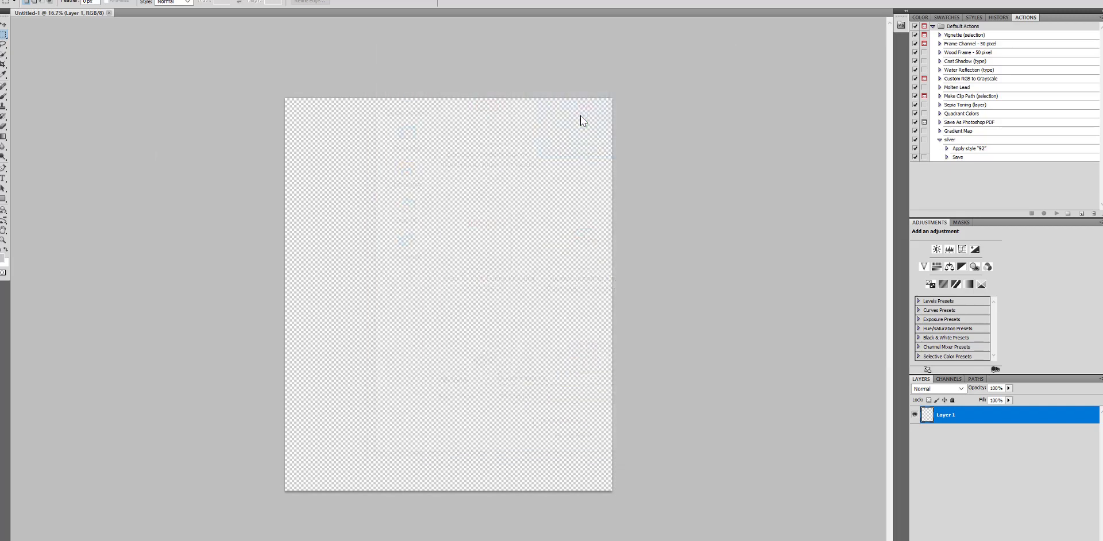
{"action": "right_click", "coordinate": [406, 239]}
{"action": "left_click", "coordinate": [430, 256]}
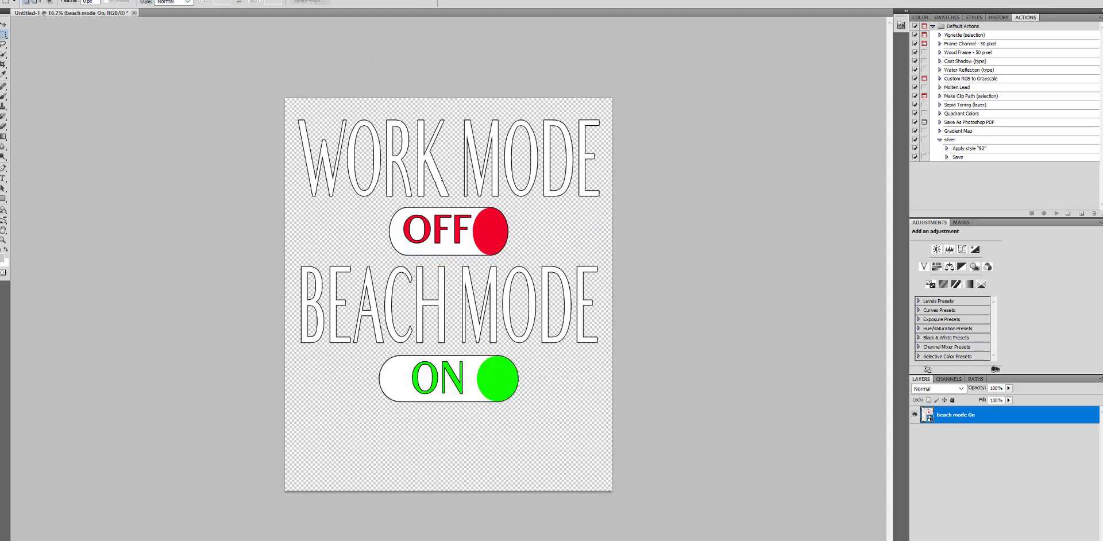
Step: Try several grey and silver layer styles on the beach mode On layer, ending with the silver gradient style
{"action": "left_click", "coordinate": [973, 17]}
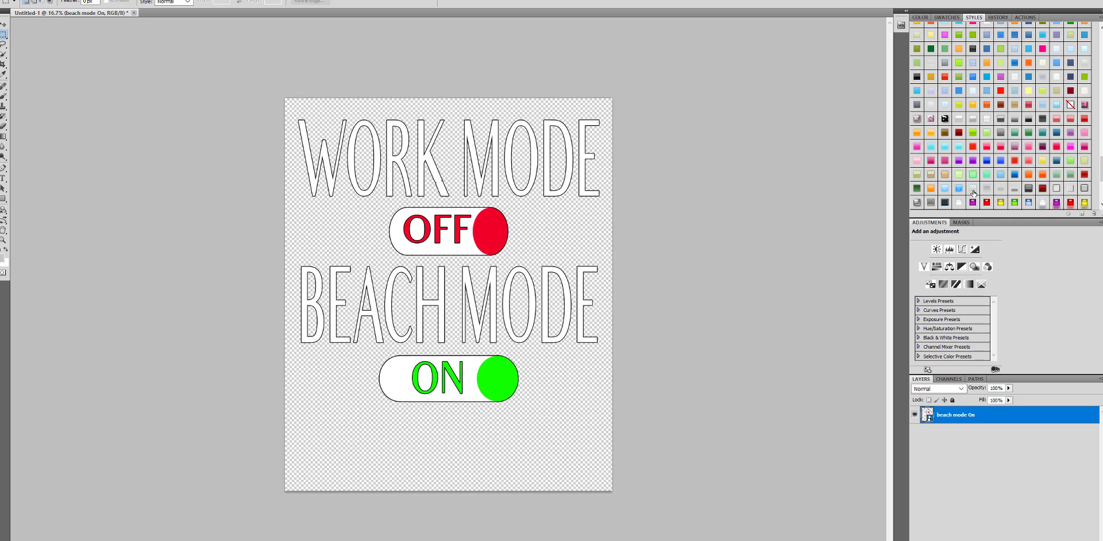
{"action": "left_click", "coordinate": [1085, 189]}
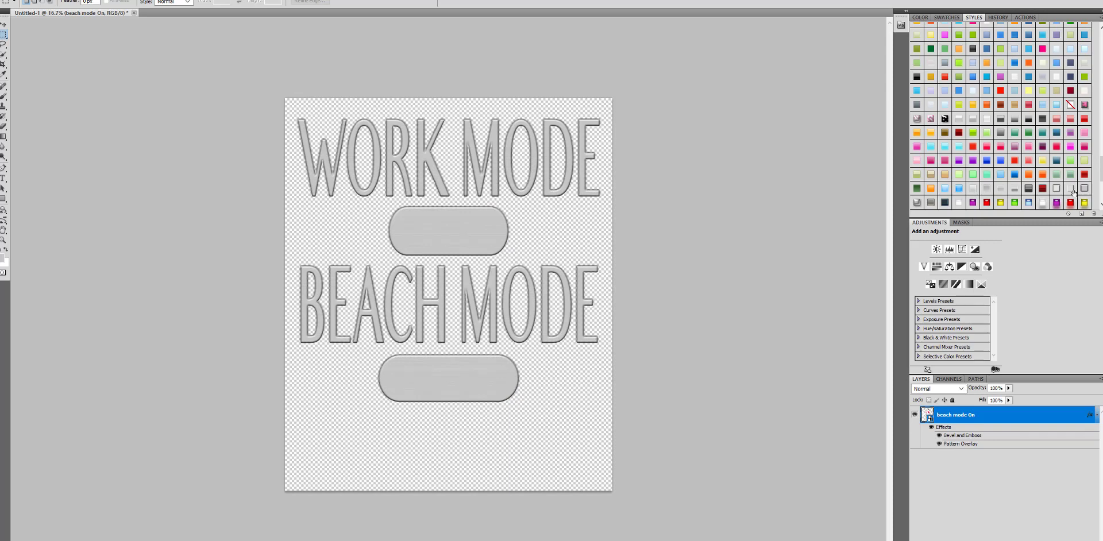
{"action": "left_click", "coordinate": [973, 190]}
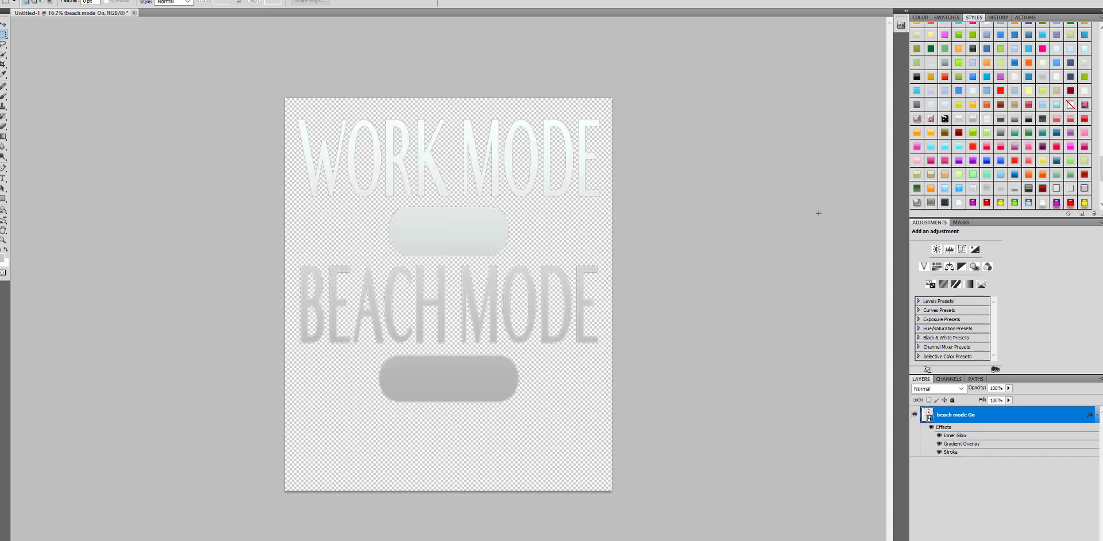
{"action": "left_click", "coordinate": [1085, 189]}
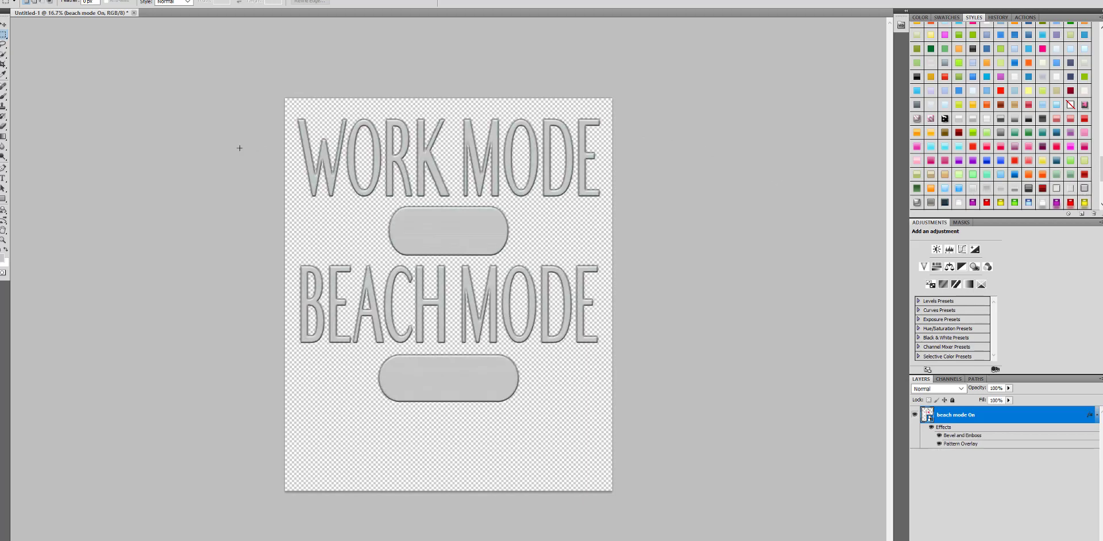
{"action": "left_click", "coordinate": [1072, 189]}
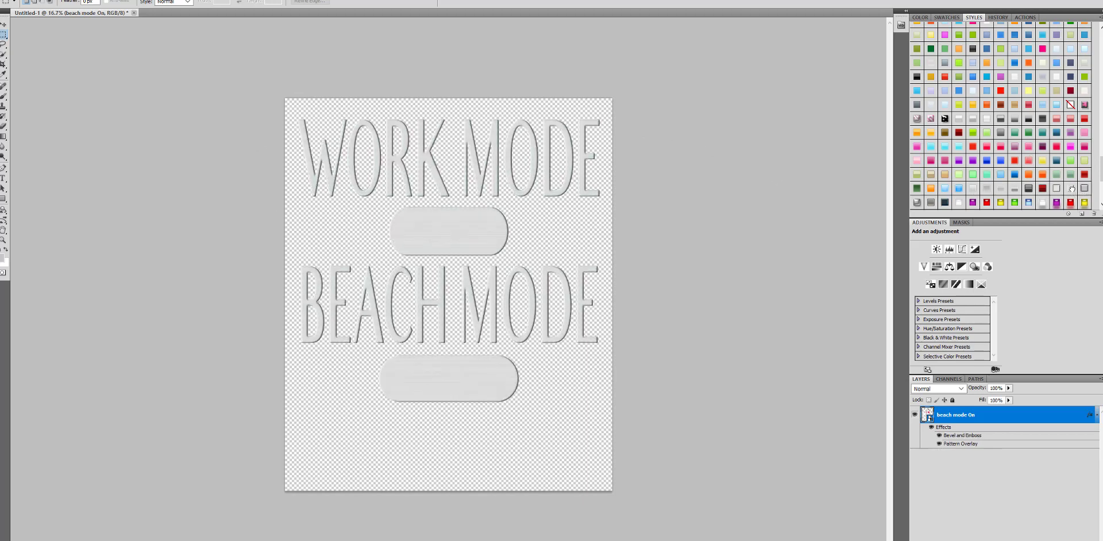
{"action": "left_click", "coordinate": [973, 189]}
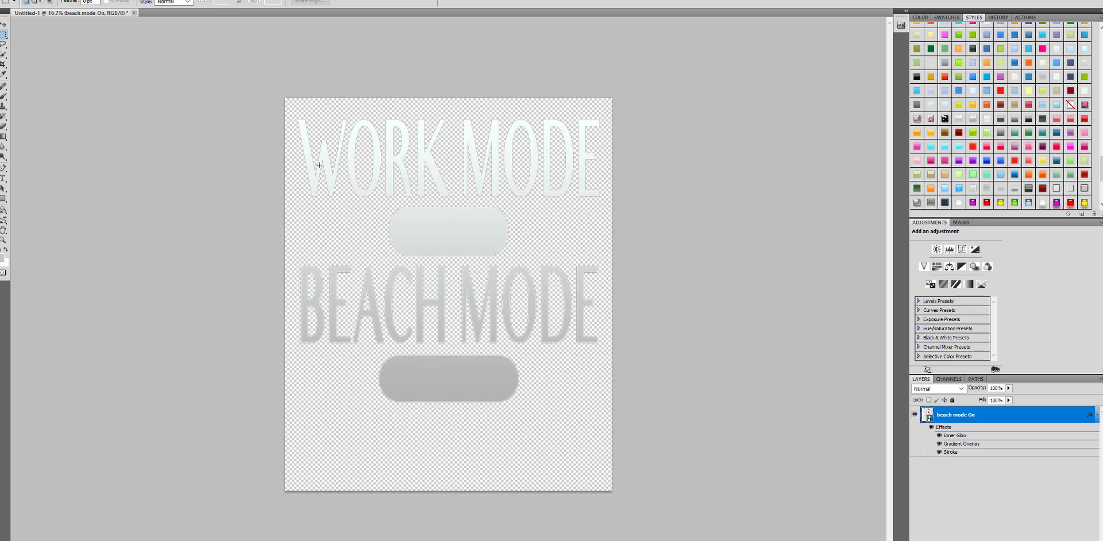
Step: Step back through the applied styles and the placed beach mode On design to the empty layer
{"action": "left_click", "coordinate": [40, 0]}
{"action": "left_click", "coordinate": [47, 26]}
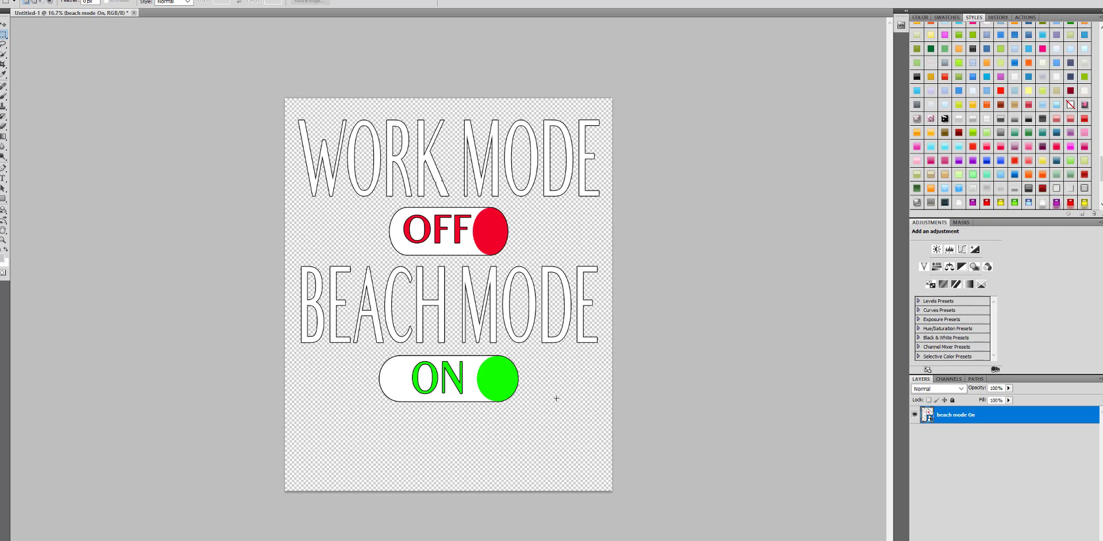
{"action": "left_click", "coordinate": [29, 1]}
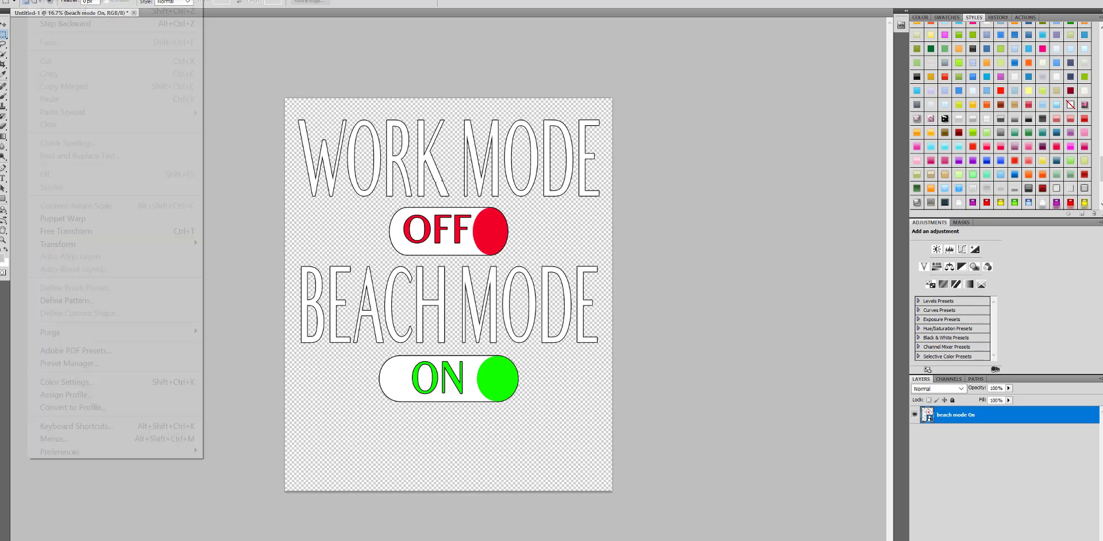
{"action": "left_click", "coordinate": [41, 9]}
{"action": "left_click", "coordinate": [29, 1]}
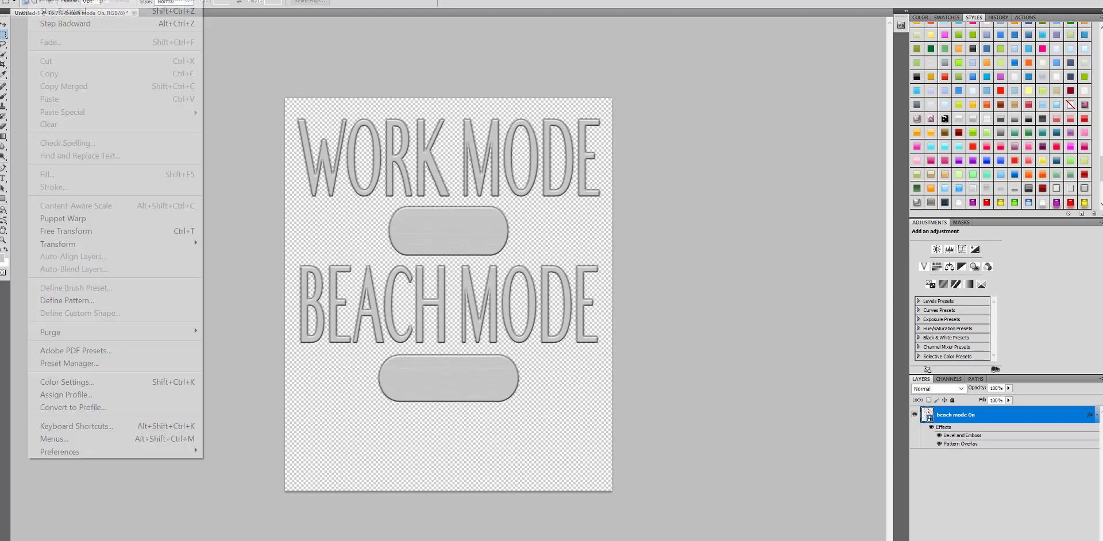
{"action": "left_click", "coordinate": [51, 23]}
{"action": "left_click", "coordinate": [52, 24]}
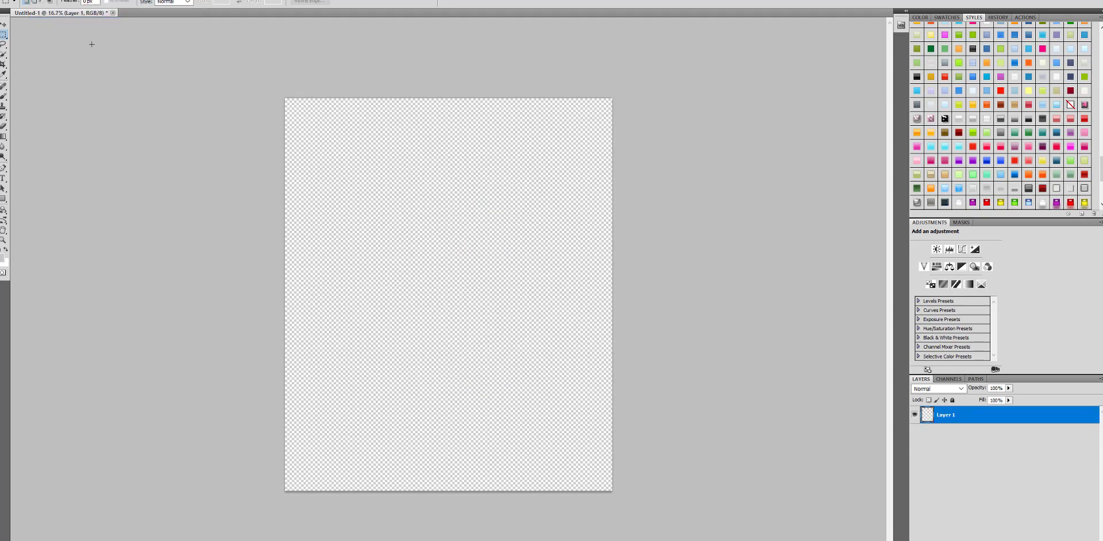
Step: Place the "Born To Knit, Funny Knitting T Shirt" design into the blank document at its default size
{"action": "left_click", "coordinate": [29, 1]}
{"action": "mouse_move", "coordinate": [16, 1]}
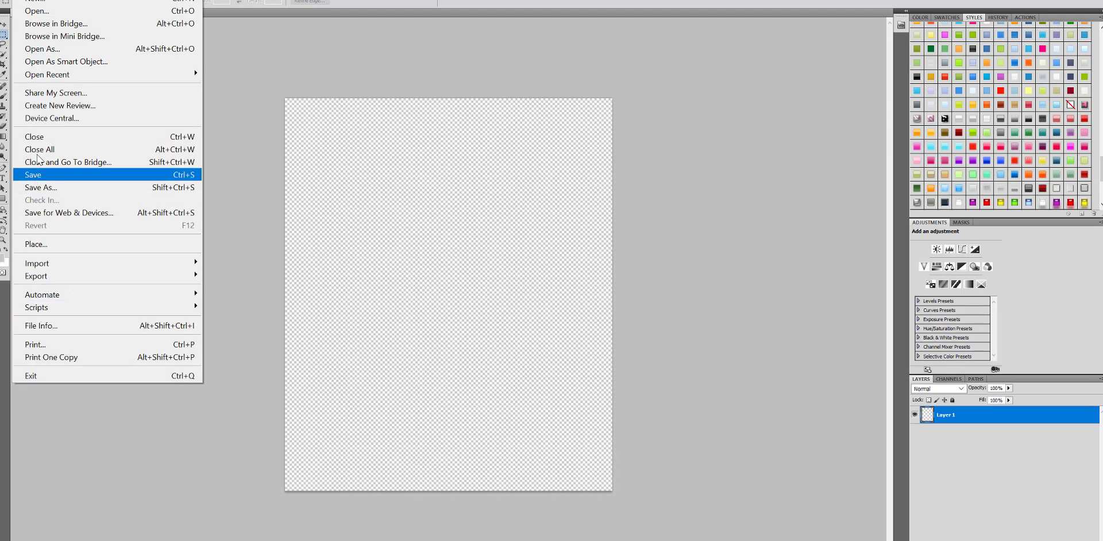
{"action": "left_click", "coordinate": [43, 244]}
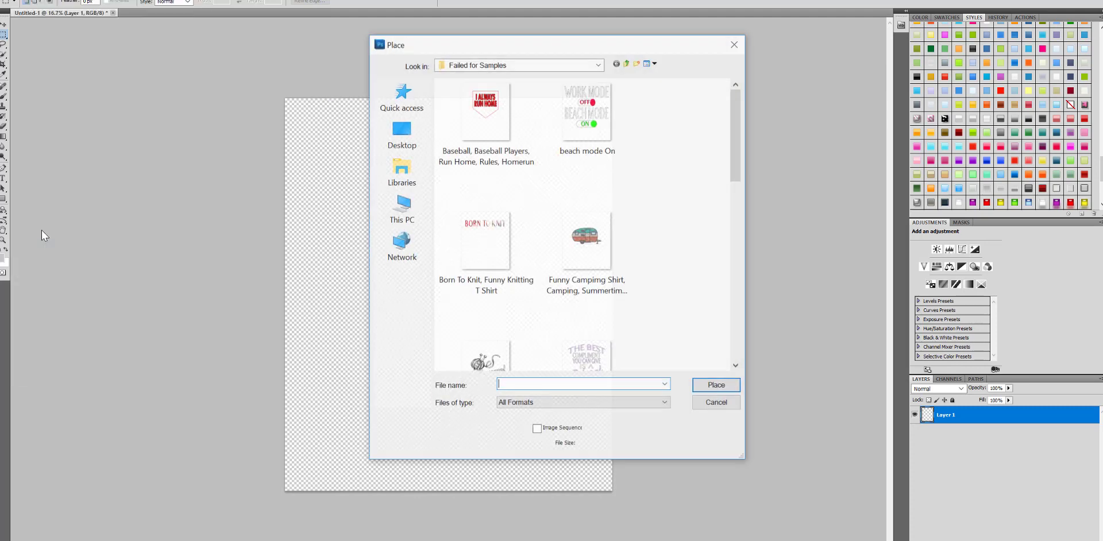
{"action": "double_click", "coordinate": [481, 245]}
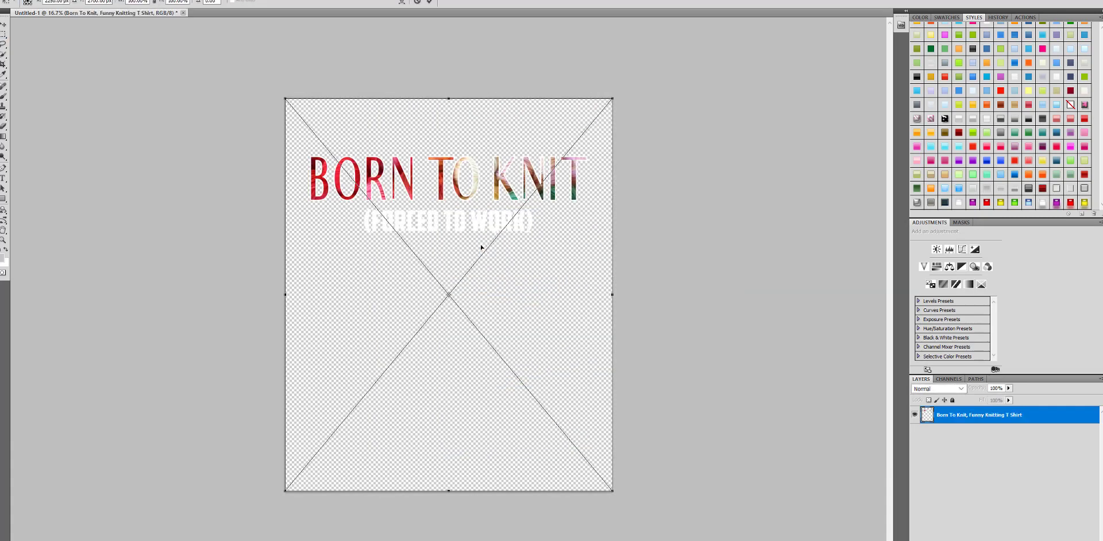
{"action": "right_click", "coordinate": [481, 245]}
{"action": "left_click", "coordinate": [513, 253]}
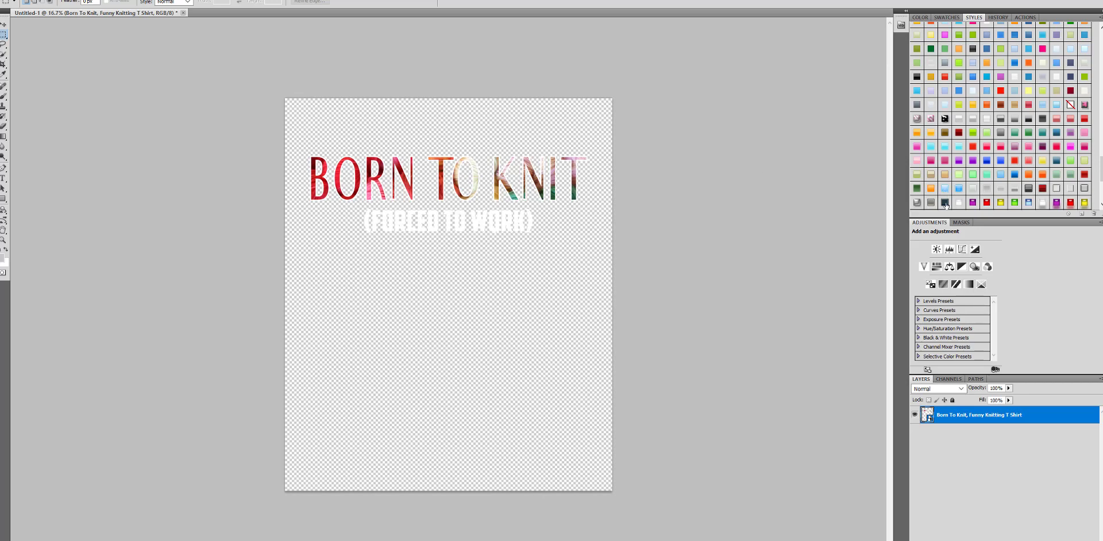
Step: Try the silver gradient style on the Born To Knit layer and undo it
{"action": "left_click", "coordinate": [973, 189]}
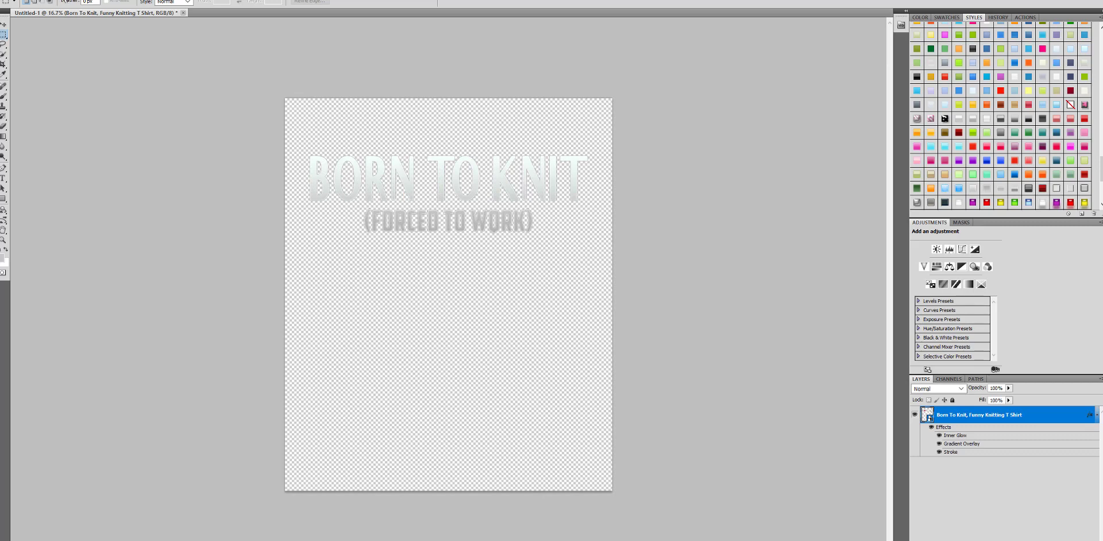
{"action": "left_click", "coordinate": [36, 1]}
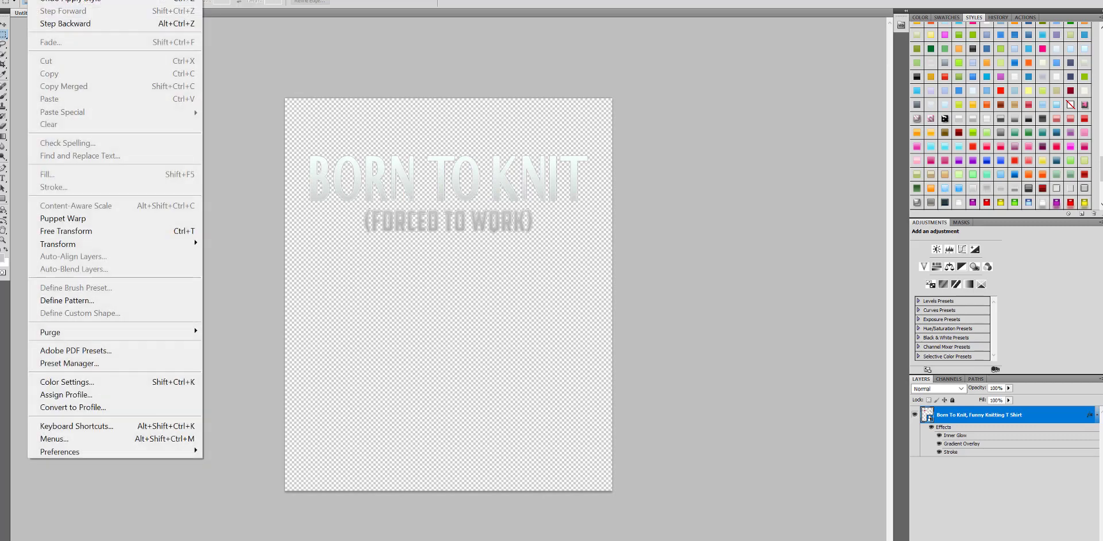
{"action": "left_click", "coordinate": [53, 25]}
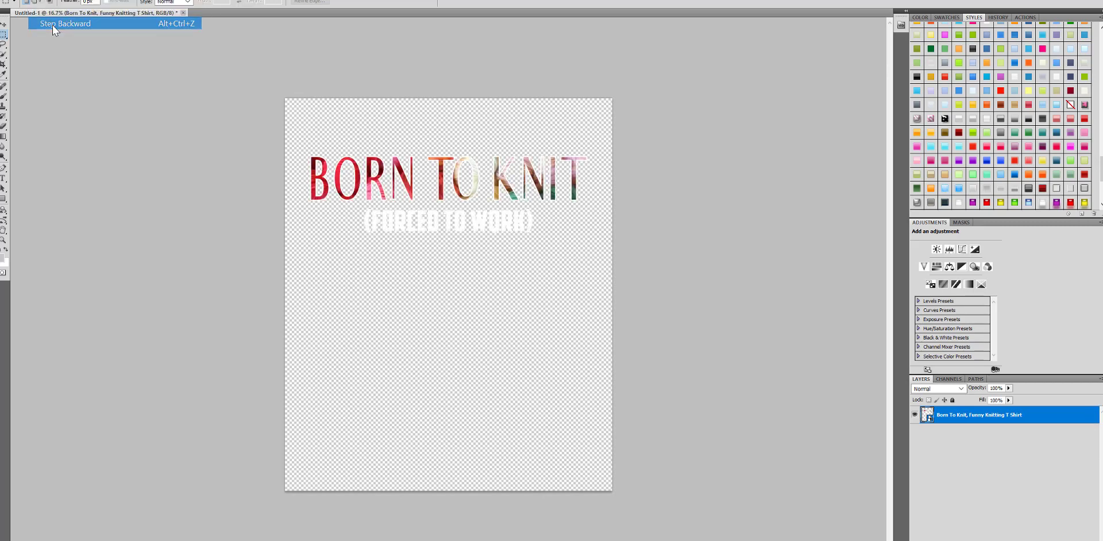
Step: Start recording a new action named Silver2 in Default Actions and apply the silver gradient style to the Born To Knit layer
{"action": "left_click", "coordinate": [1026, 18]}
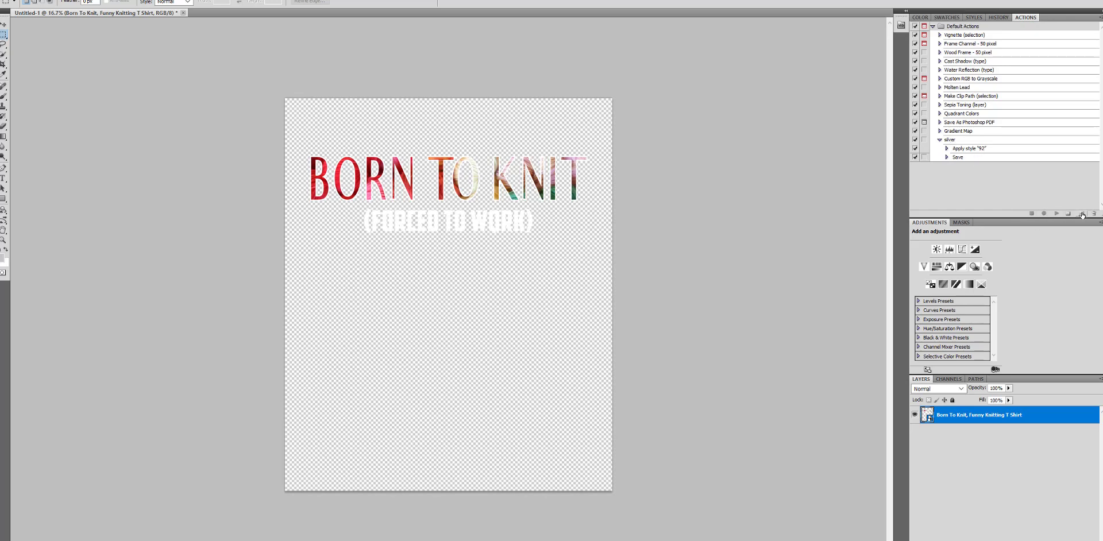
{"action": "left_click", "coordinate": [1082, 215]}
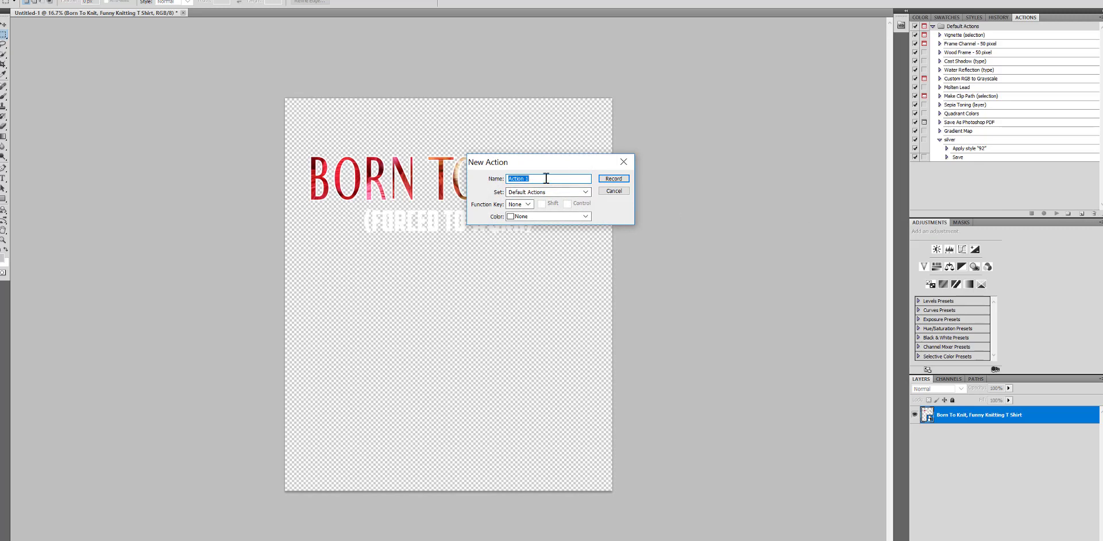
{"action": "type", "text": "Silver2"}
{"action": "left_click", "coordinate": [613, 179]}
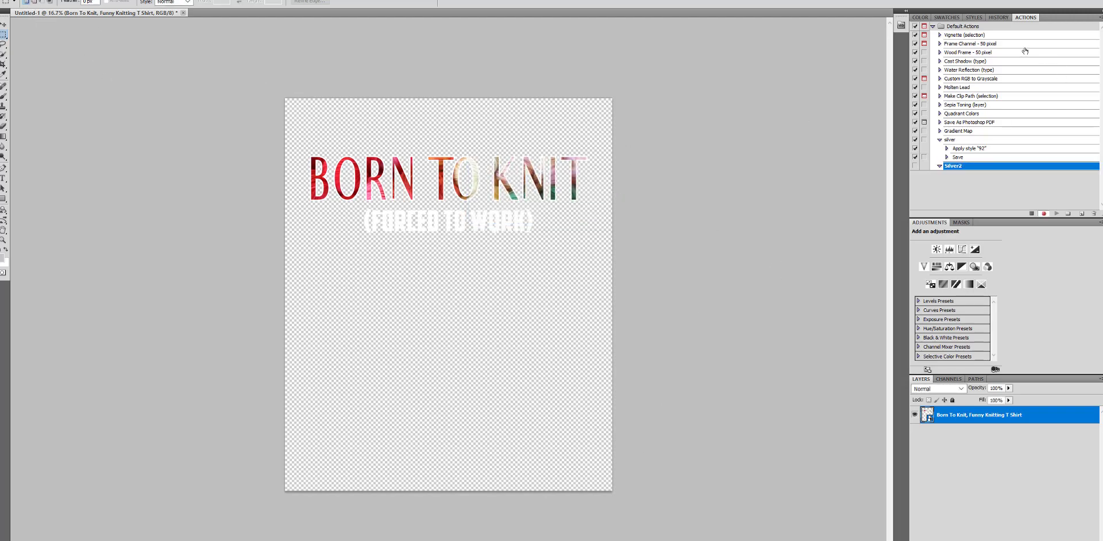
{"action": "left_click", "coordinate": [974, 18]}
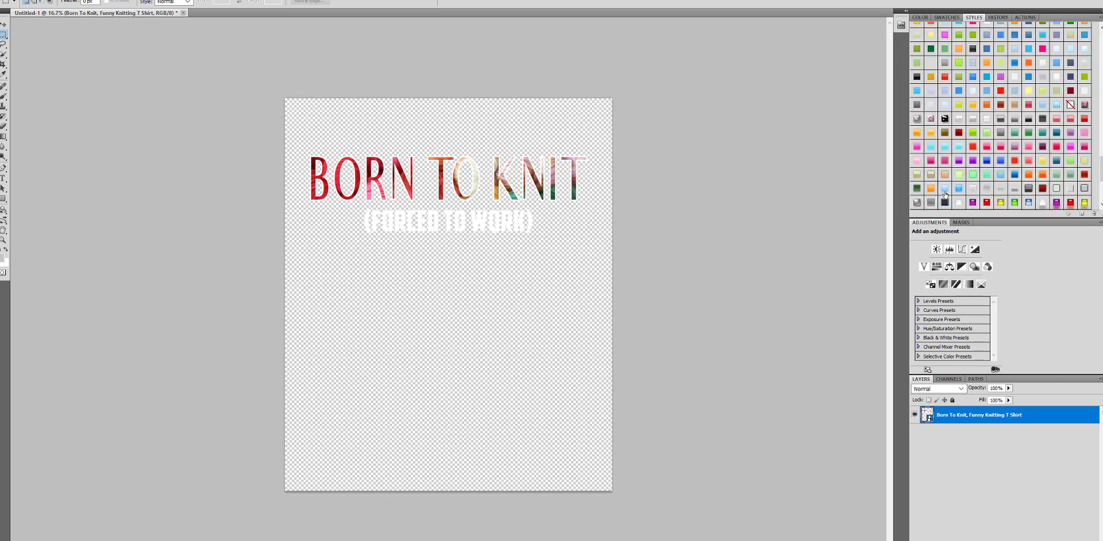
{"action": "left_click", "coordinate": [970, 189]}
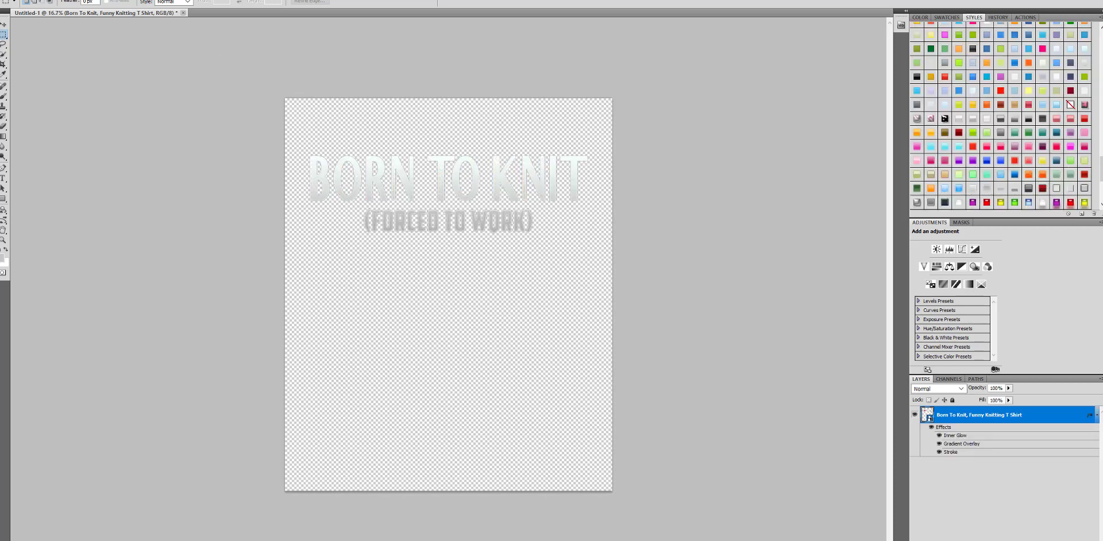
Step: Save the styled design as a non-interlaced PNG named 1001 in the Failed for Samples folder, and stop recording the action
{"action": "key", "text": "alt+f"}
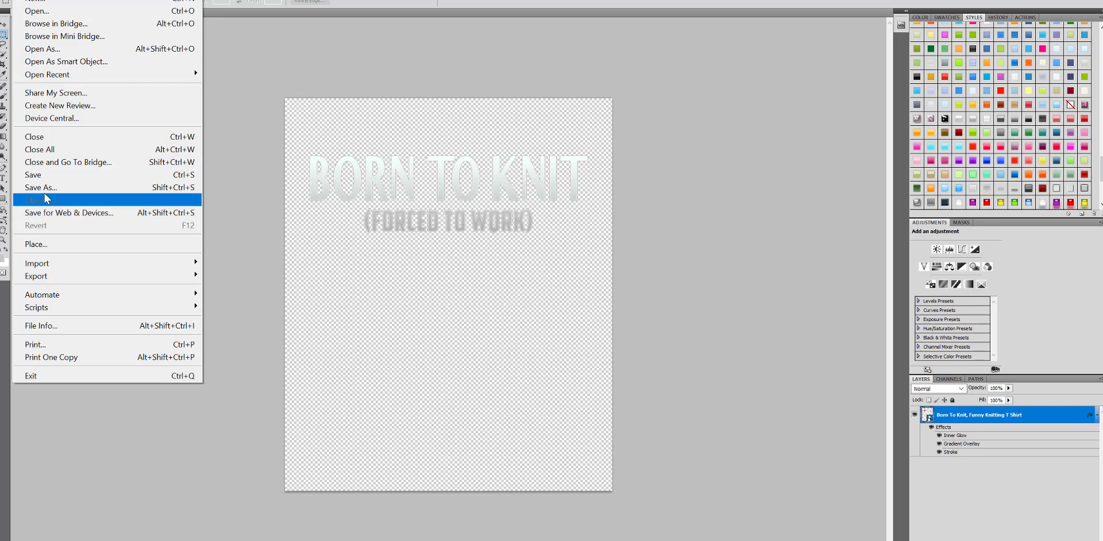
{"action": "left_click", "coordinate": [81, 187]}
{"action": "left_click", "coordinate": [553, 299]}
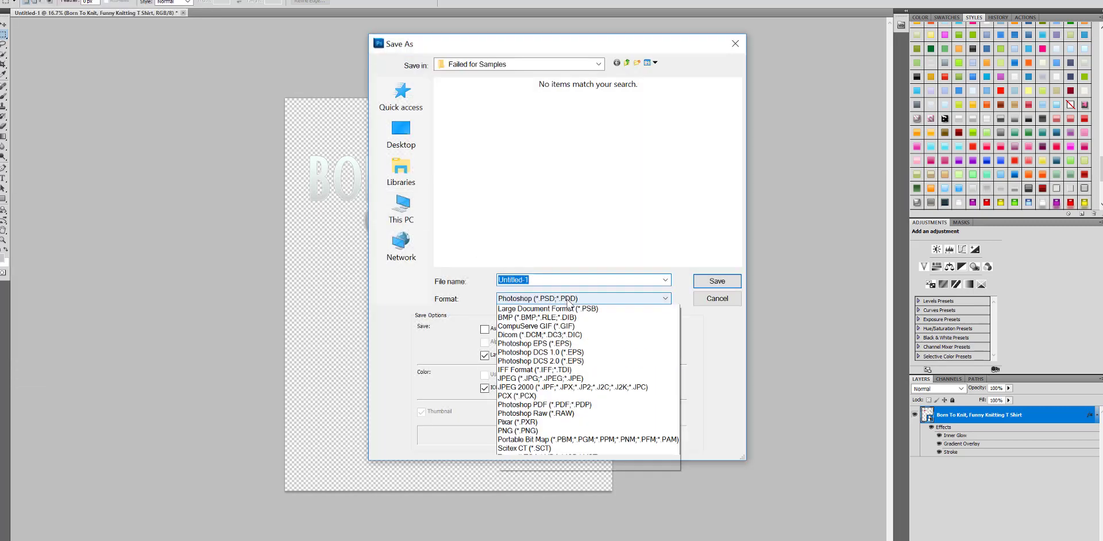
{"action": "left_click", "coordinate": [513, 441]}
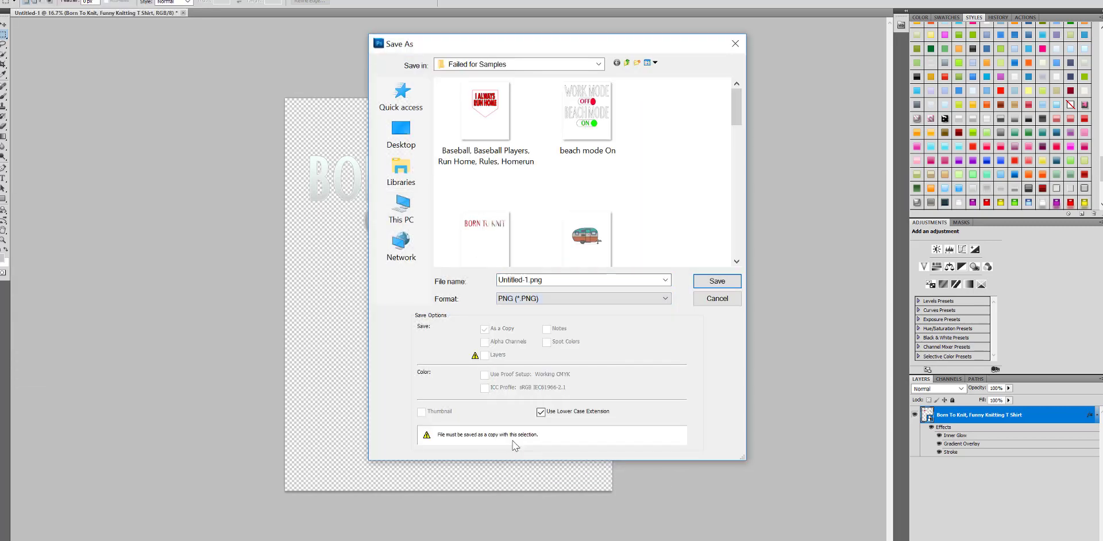
{"action": "left_click", "coordinate": [557, 280]}
{"action": "type", "text": "1001"}
{"action": "left_click", "coordinate": [718, 282]}
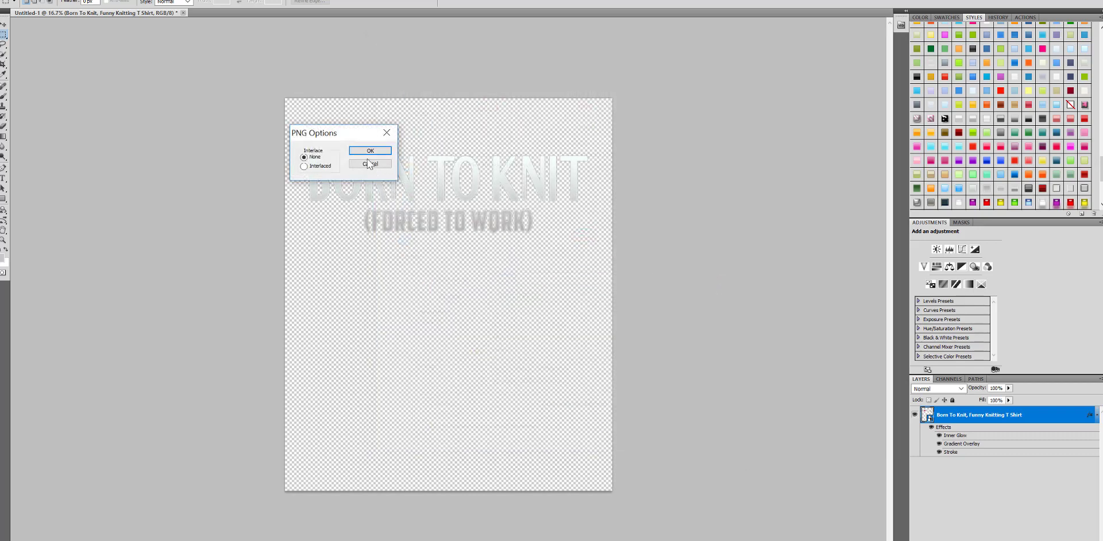
{"action": "left_click", "coordinate": [364, 150]}
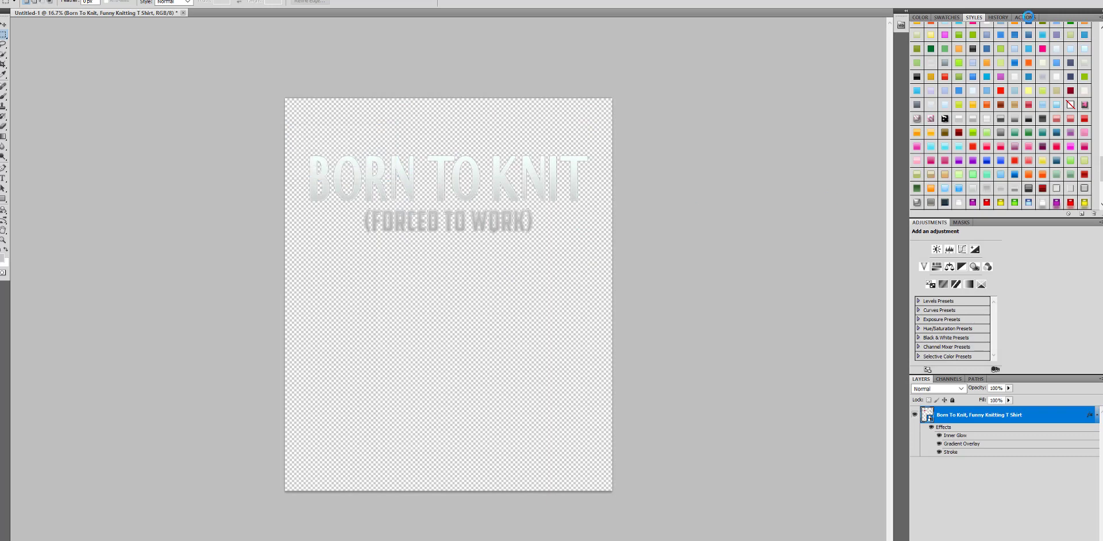
{"action": "left_click", "coordinate": [1026, 17]}
{"action": "left_click", "coordinate": [1032, 213]}
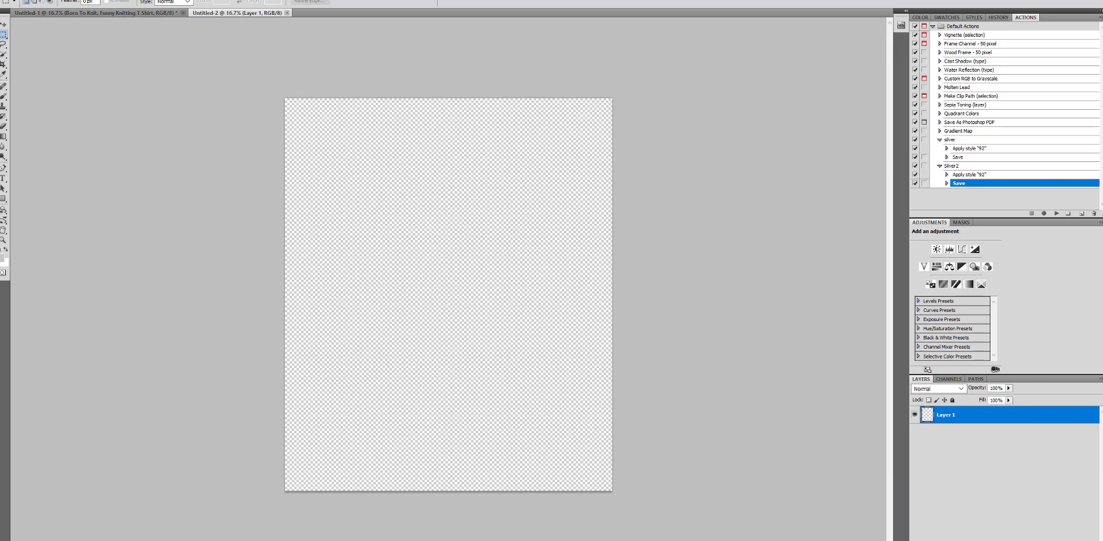
Step: Open the Batch automation and choose the Failed for Samples folder as the source
{"action": "left_click", "coordinate": [20, 2]}
{"action": "mouse_move", "coordinate": [46, 295]}
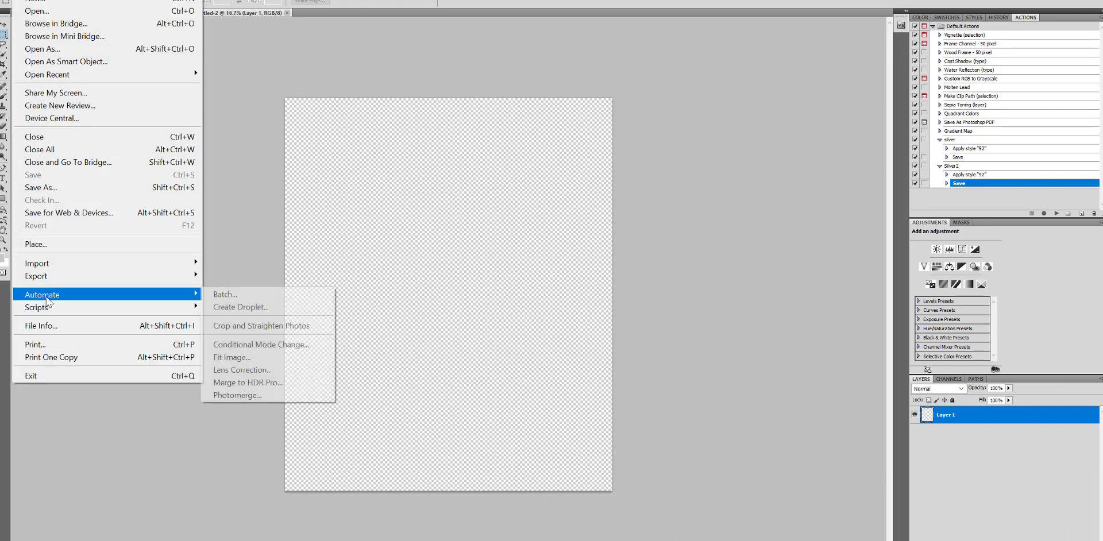
{"action": "left_click", "coordinate": [237, 295]}
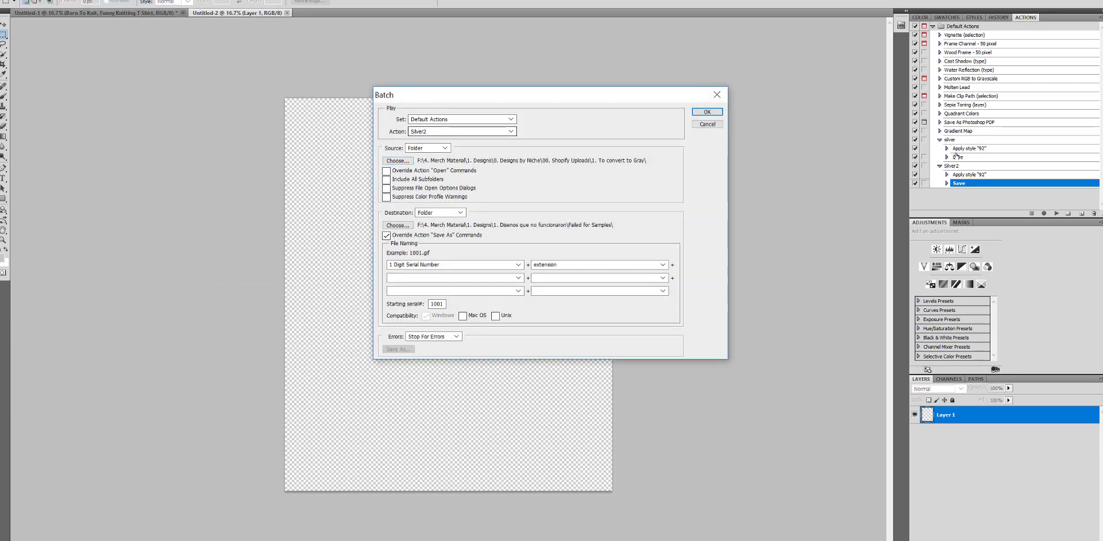
{"action": "left_click", "coordinate": [422, 149]}
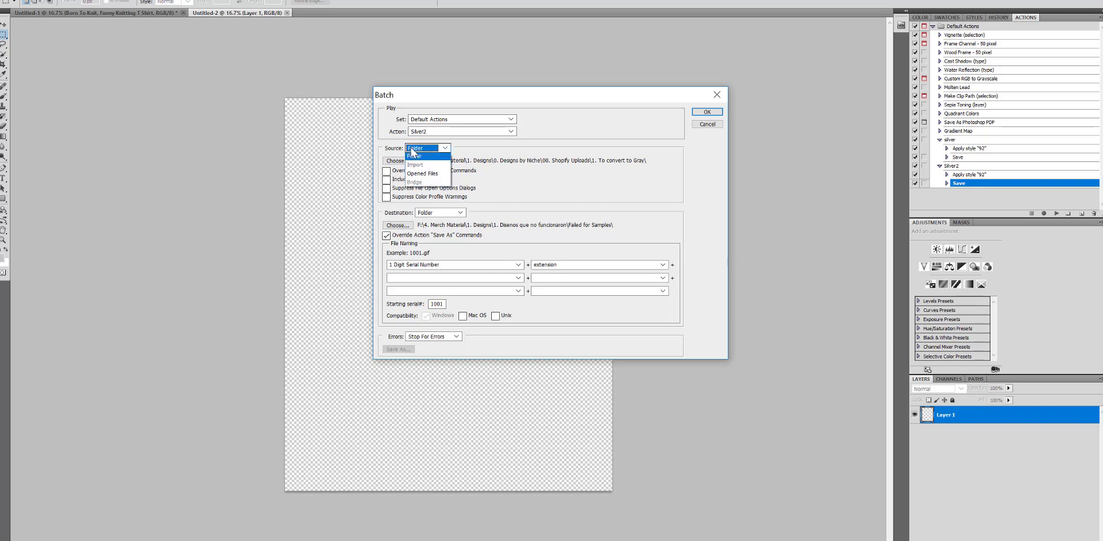
{"action": "left_click", "coordinate": [416, 158]}
{"action": "left_click", "coordinate": [398, 161]}
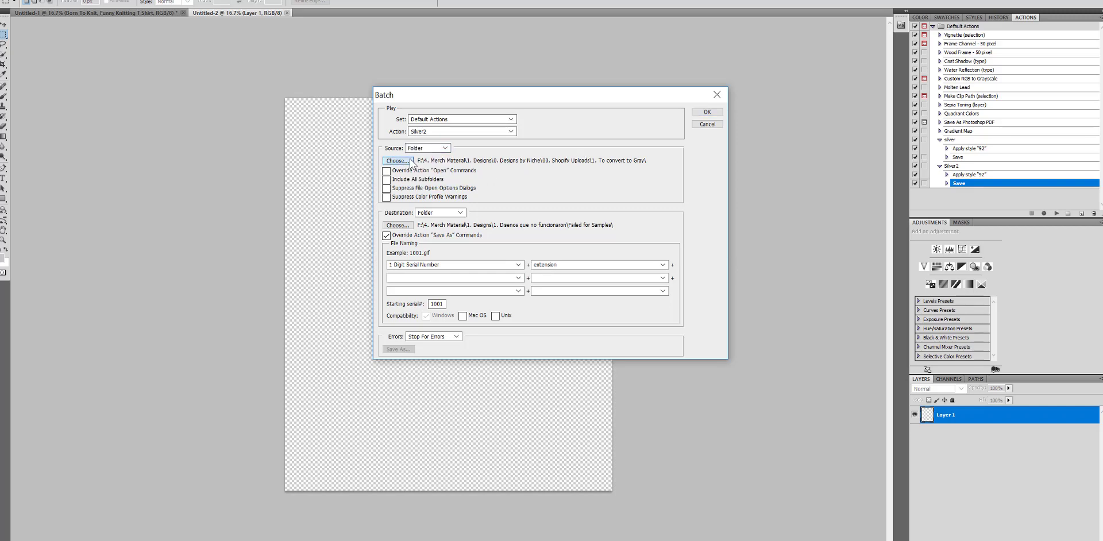
{"action": "scroll", "coordinate": [598, 259], "scroll_direction": "up", "scroll_amount": 1}
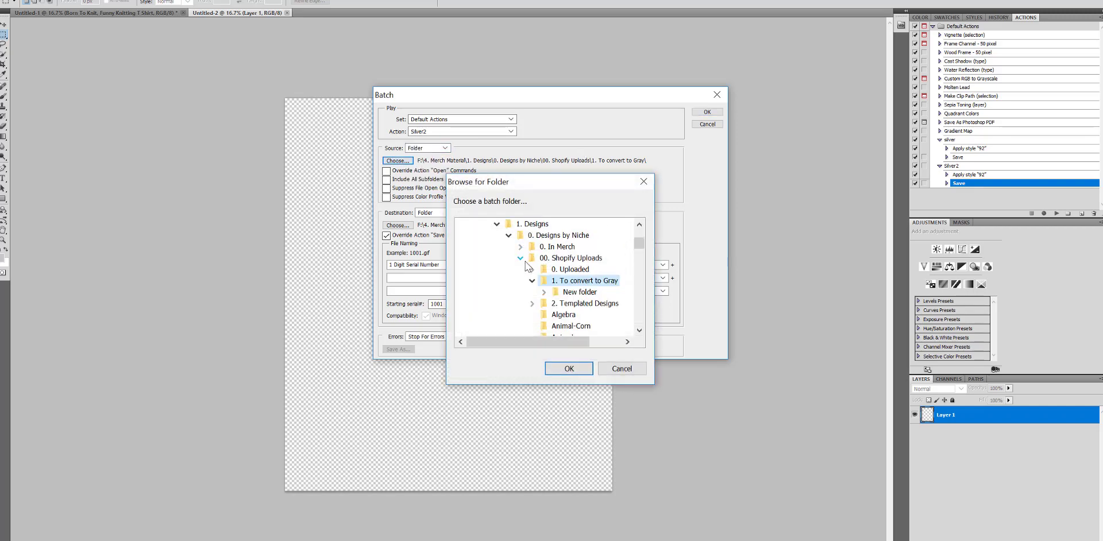
{"action": "left_click", "coordinate": [523, 228]}
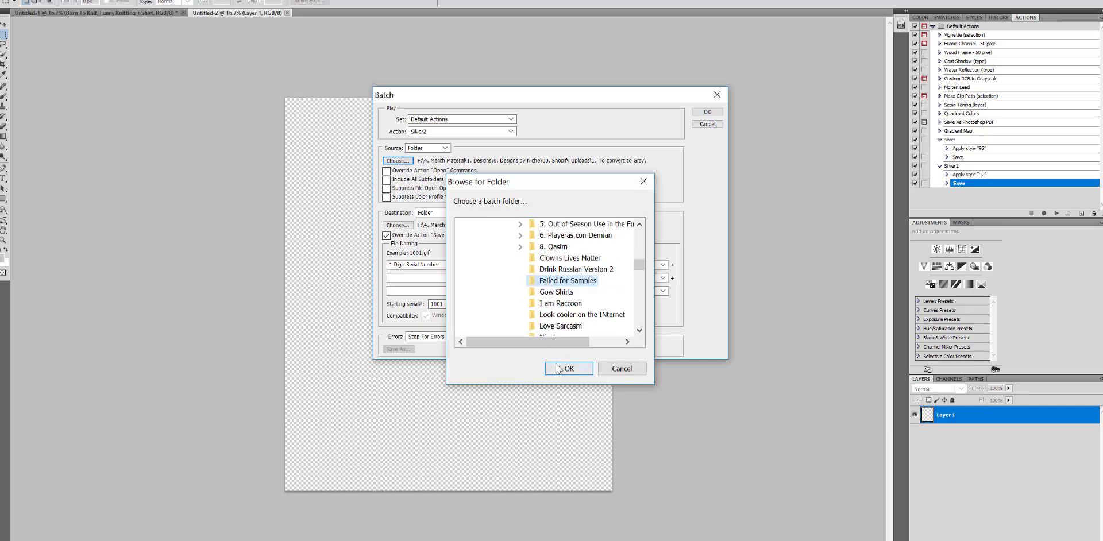
{"action": "left_click", "coordinate": [569, 368]}
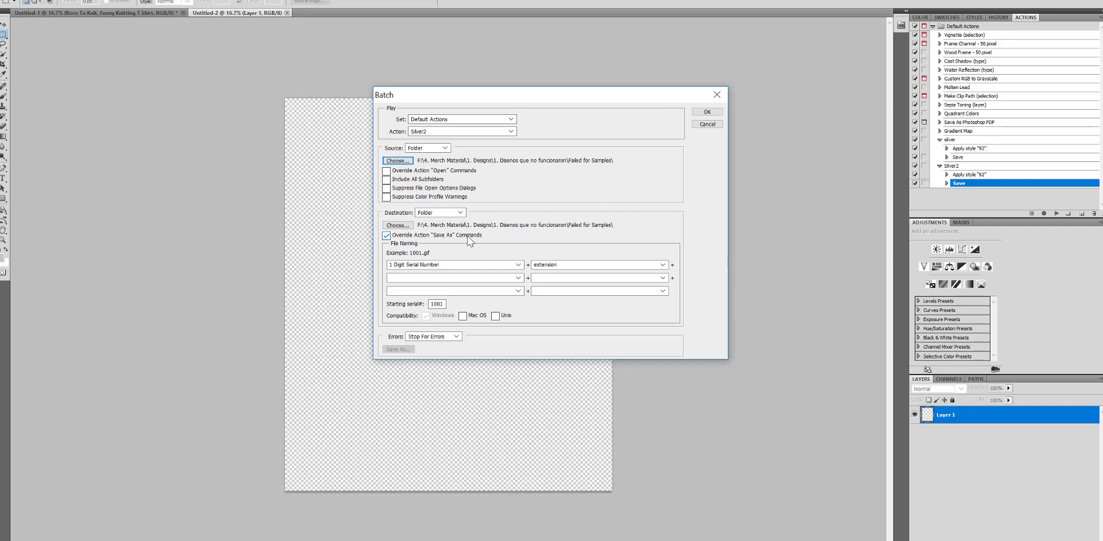
Step: Create a Silver folder inside Failed for Samples as the batch destination, and run the batch
{"action": "left_click", "coordinate": [405, 227]}
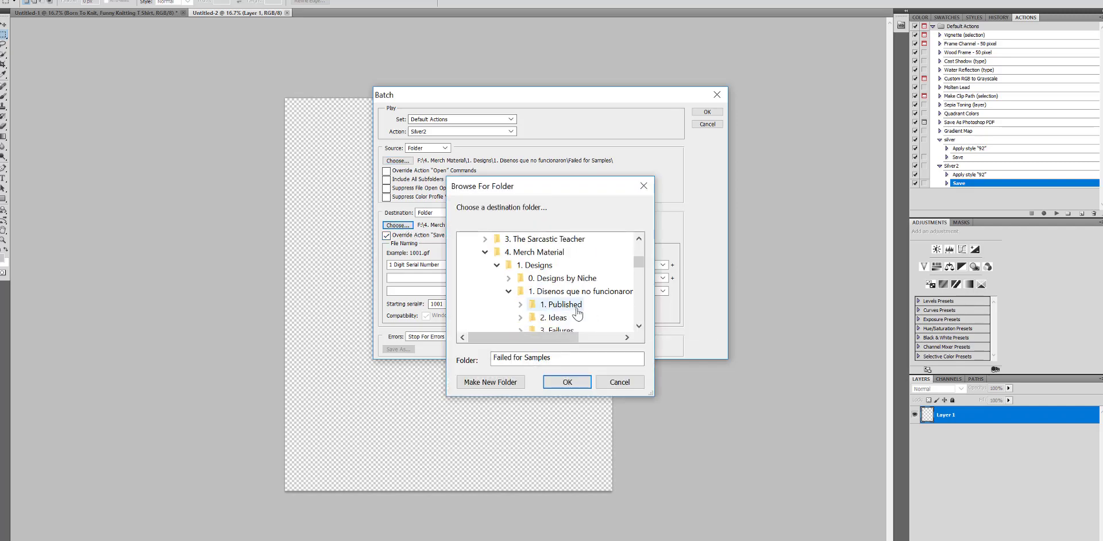
{"action": "left_click", "coordinate": [589, 321]}
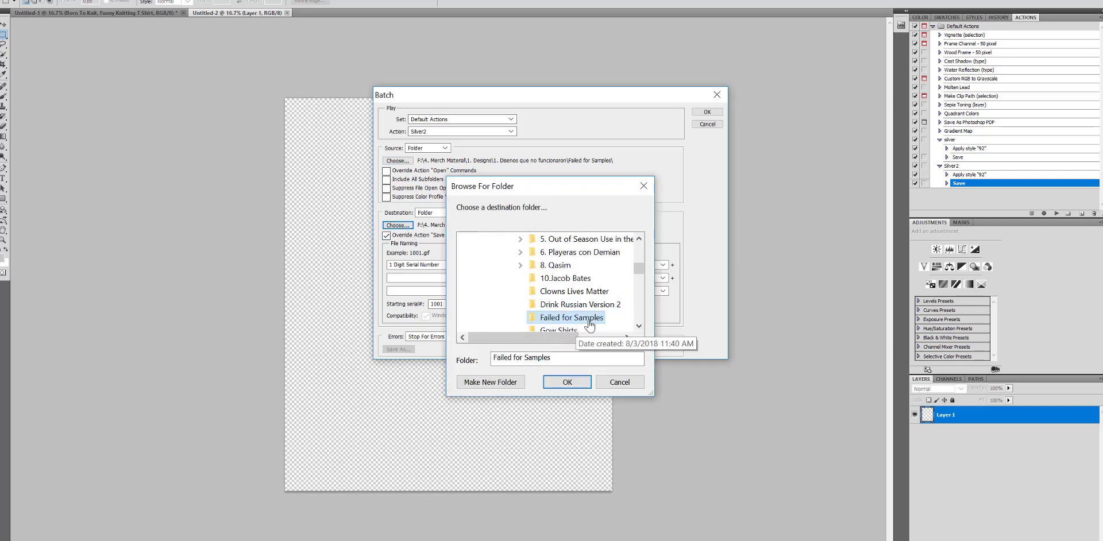
{"action": "left_click", "coordinate": [479, 383]}
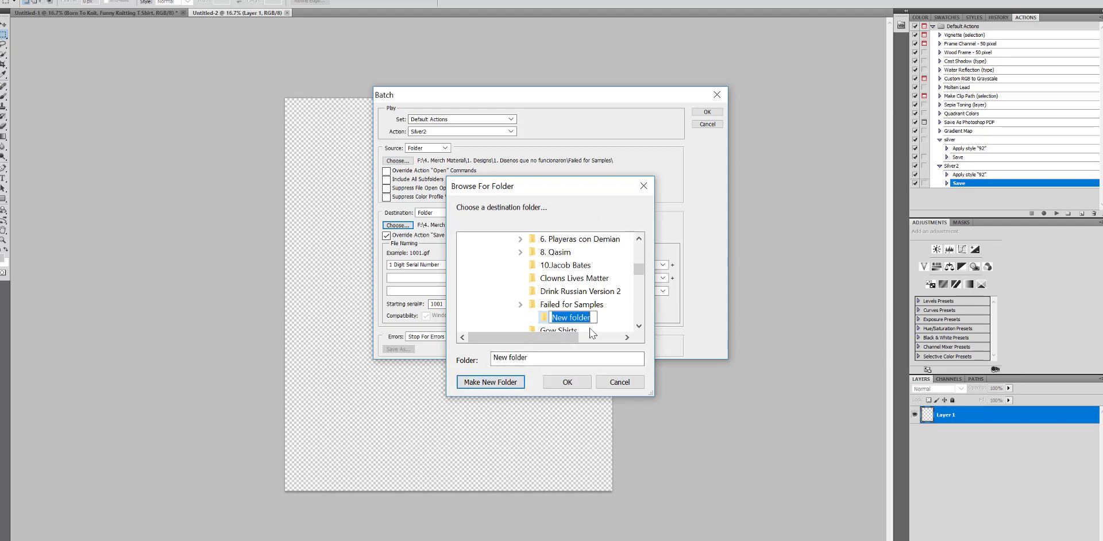
{"action": "type", "text": "Sui"}
{"action": "type", "text": "ver"}
{"action": "left_click", "coordinate": [552, 381]}
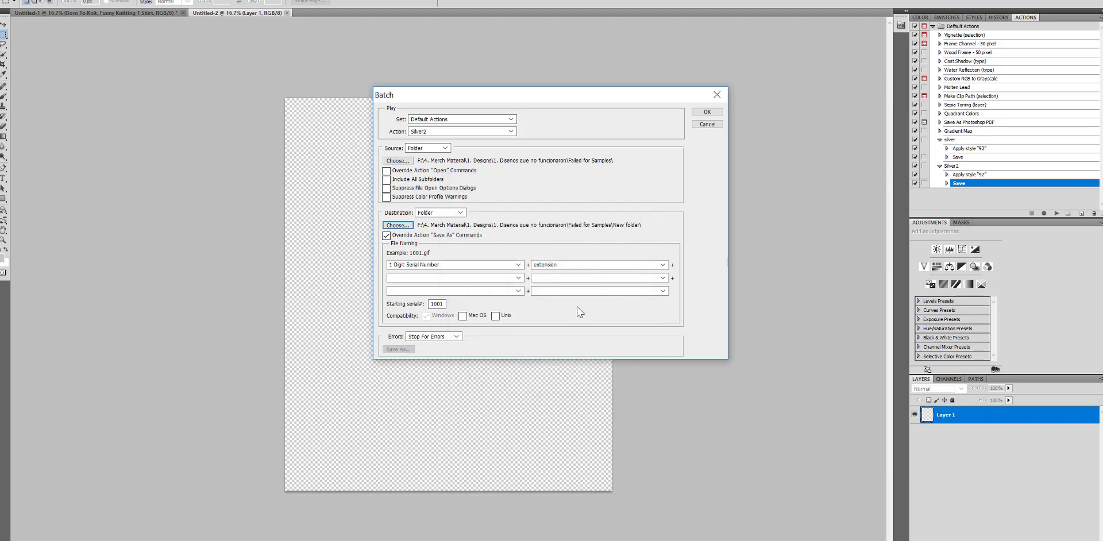
{"action": "left_click", "coordinate": [702, 114]}
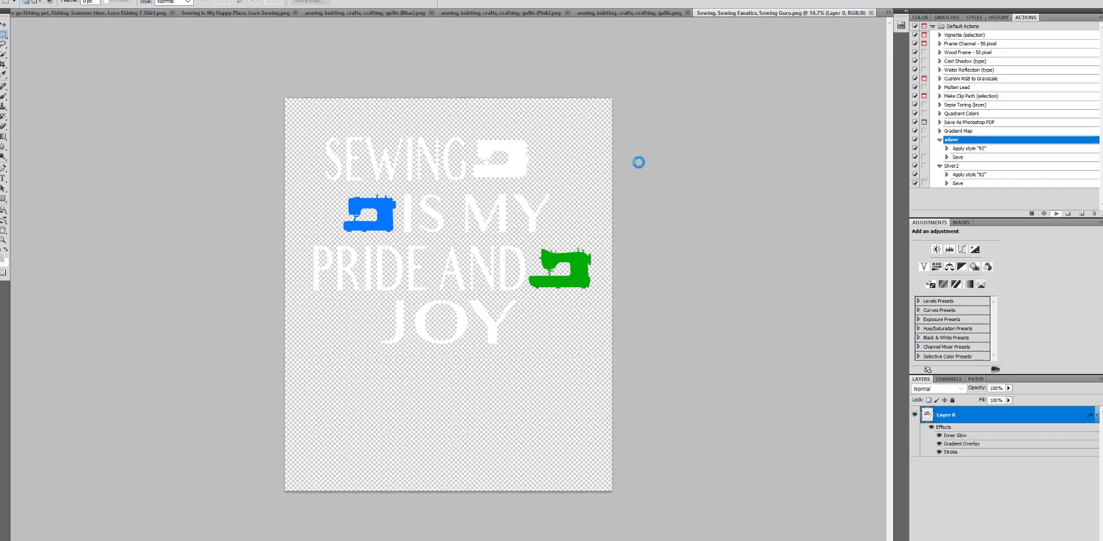
Step: Switch to File Explorer and examine the processed designs in the Silver folder
{"action": "left_click", "coordinate": [494, 540]}
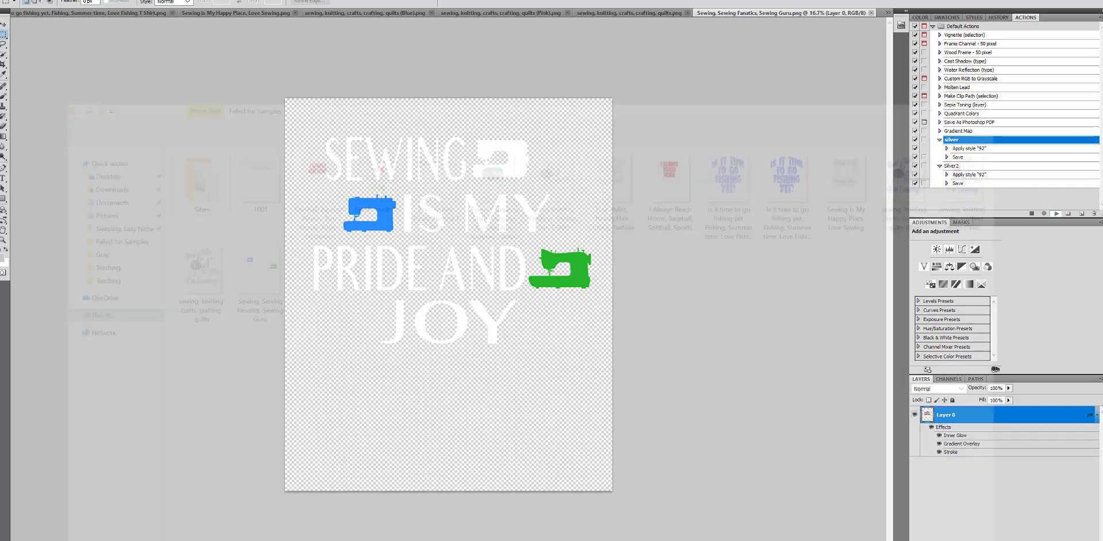
{"action": "double_click", "coordinate": [153, 86]}
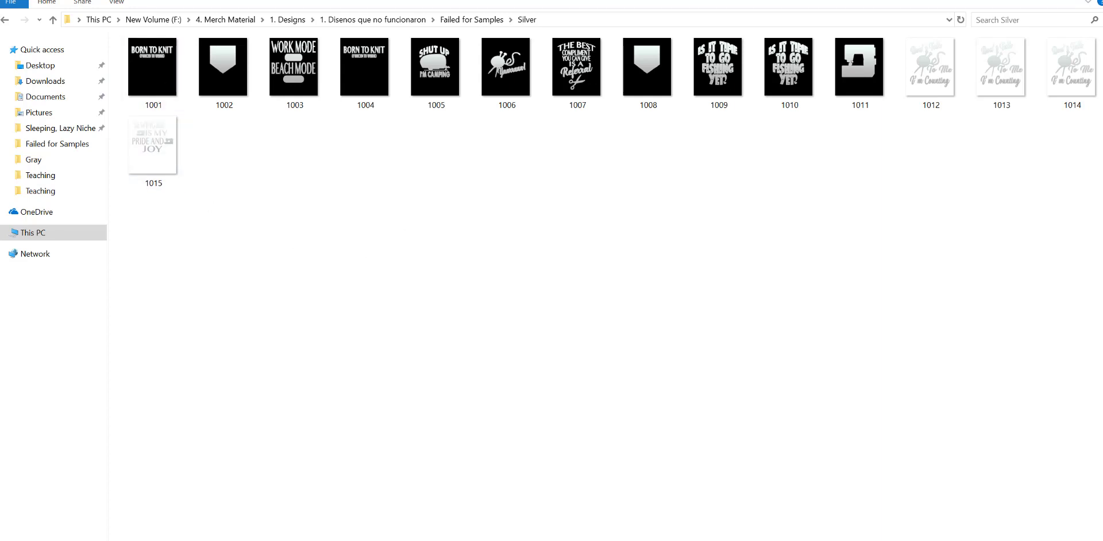
Step: Switch to the Everything With Ink designer in Chrome and upload design 1007 from the Silver folder onto the 30oz tumbler
{"action": "left_click", "coordinate": [520, 531]}
{"action": "left_click", "coordinate": [238, 425]}
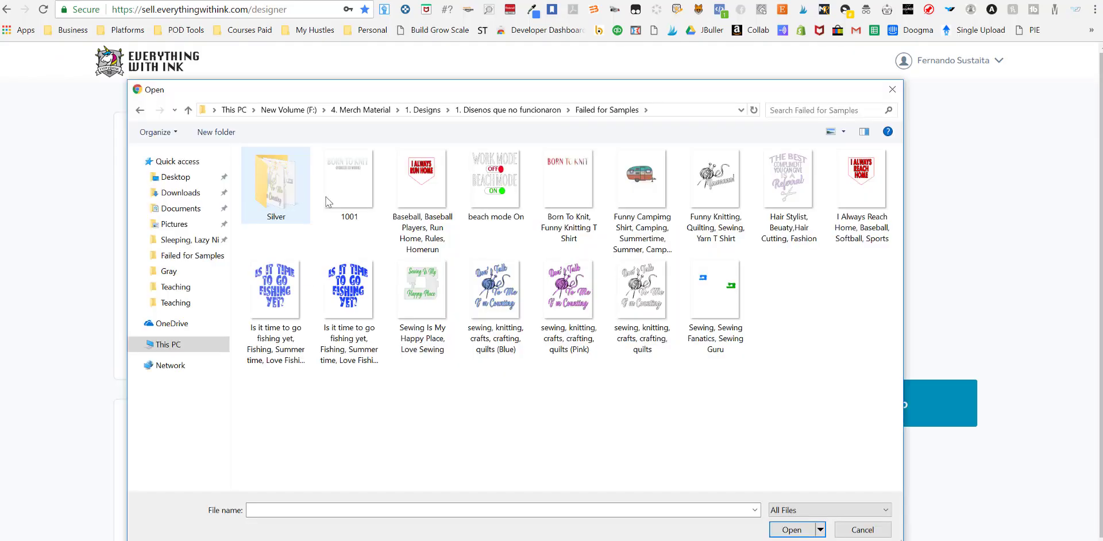
{"action": "double_click", "coordinate": [278, 174]}
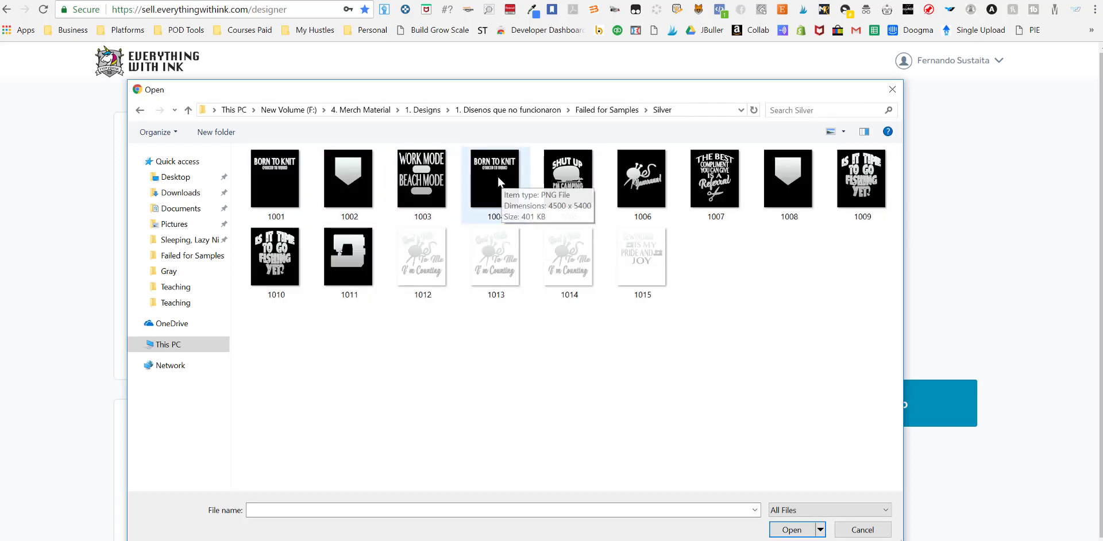
{"action": "double_click", "coordinate": [723, 185]}
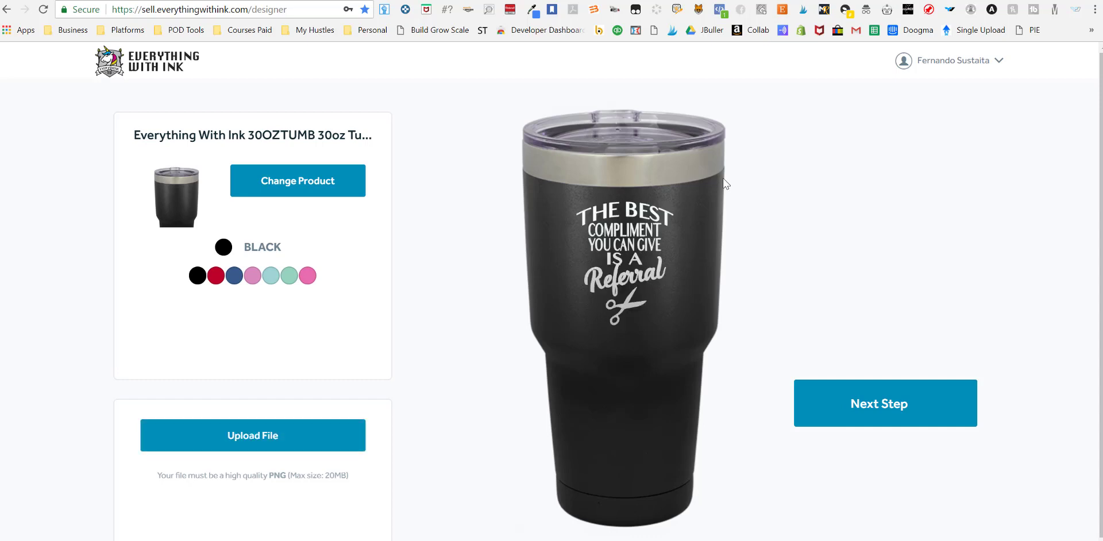
Step: Proceed to product pricing and set the 30oz tumbler's resale price to $34.99
{"action": "left_click", "coordinate": [857, 409]}
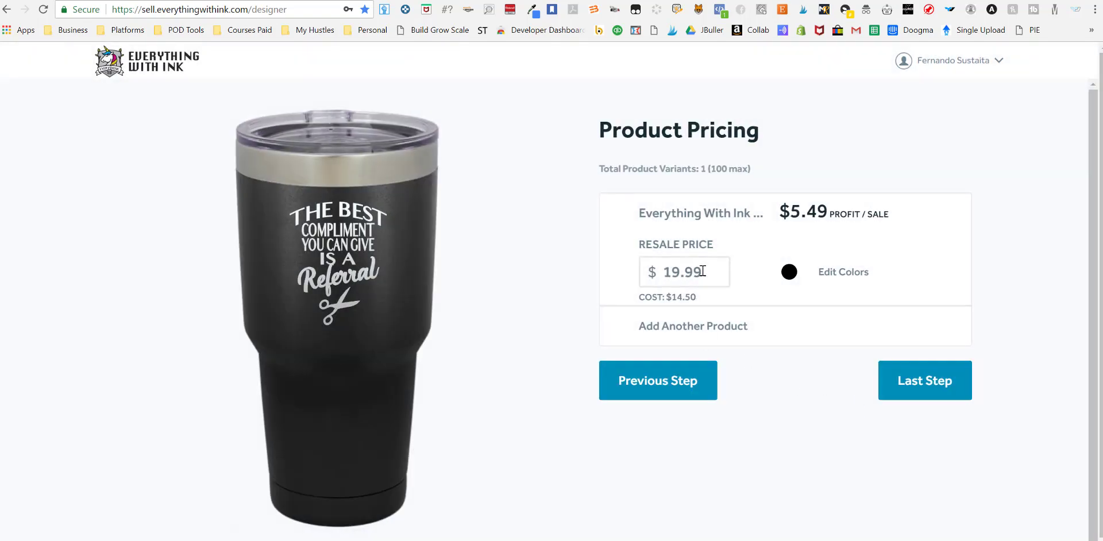
{"action": "double_click", "coordinate": [702, 270]}
{"action": "type", "text": "34.99"}
Step: Add blue, red and hot pink as color variants of the 30oz tumbler
{"action": "left_click", "coordinate": [844, 274]}
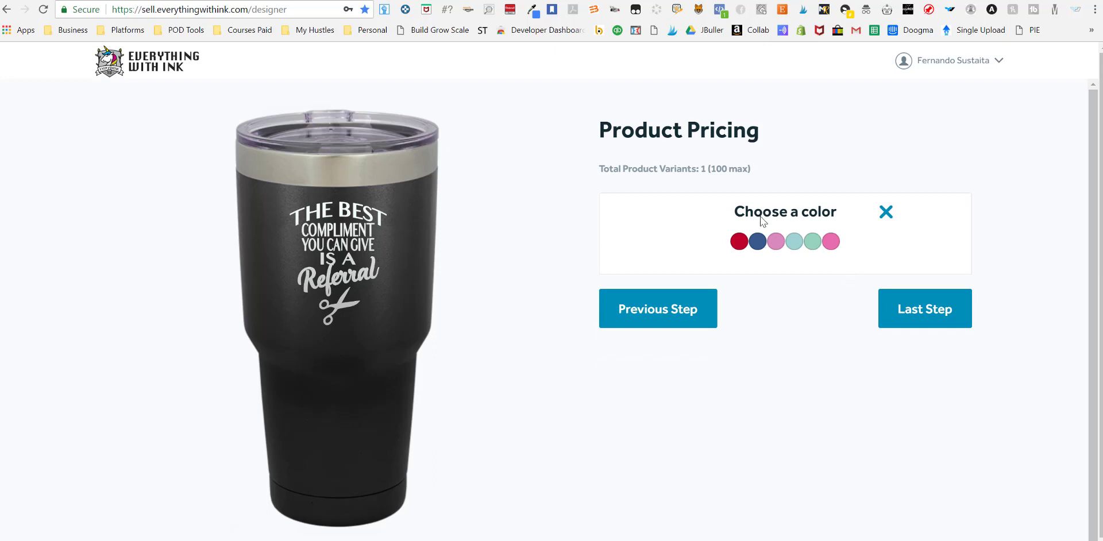
{"action": "left_click", "coordinate": [757, 241]}
{"action": "left_click", "coordinate": [748, 241]}
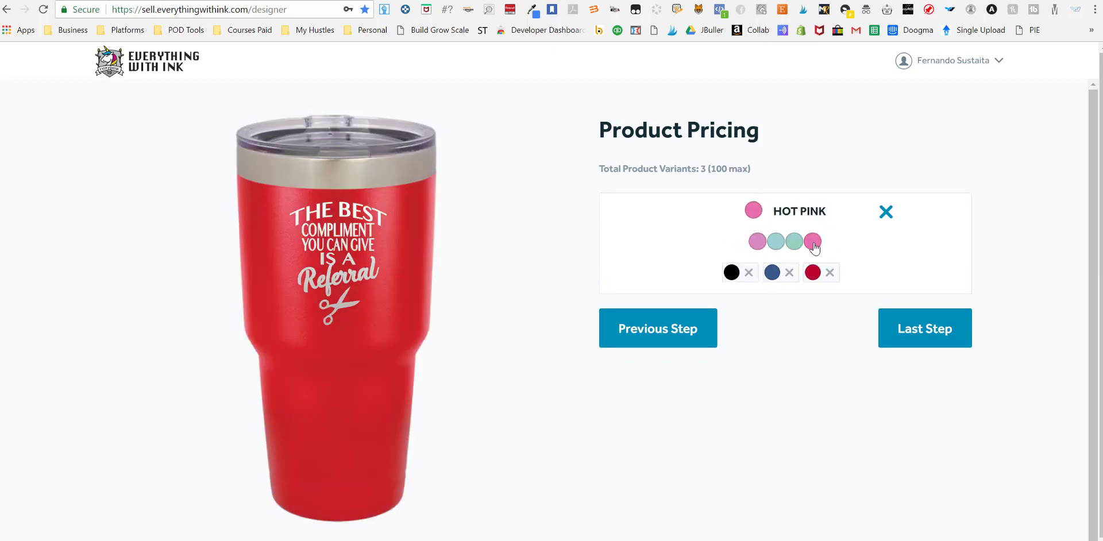
{"action": "left_click", "coordinate": [812, 242]}
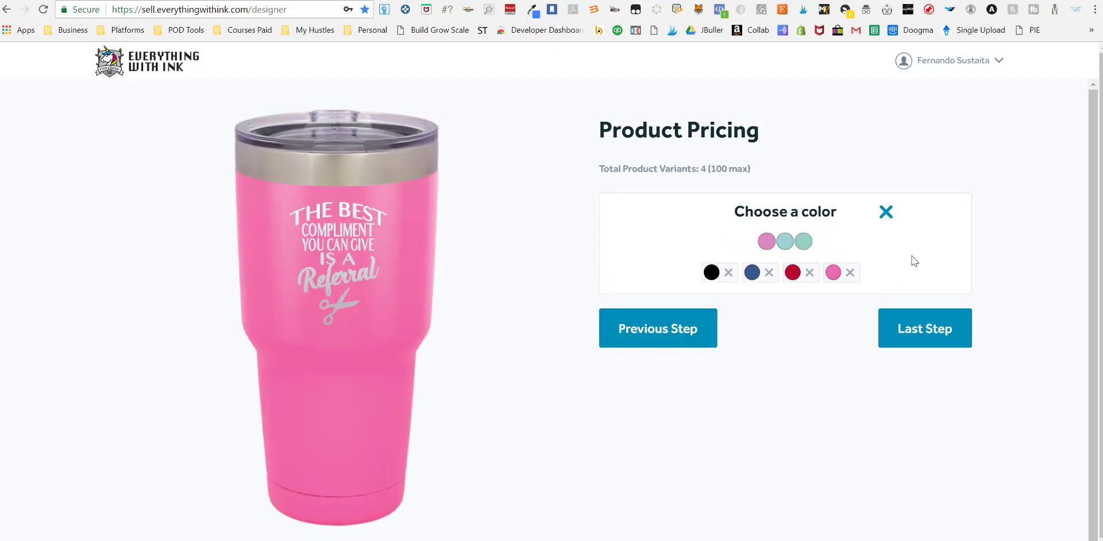
{"action": "left_click", "coordinate": [886, 212]}
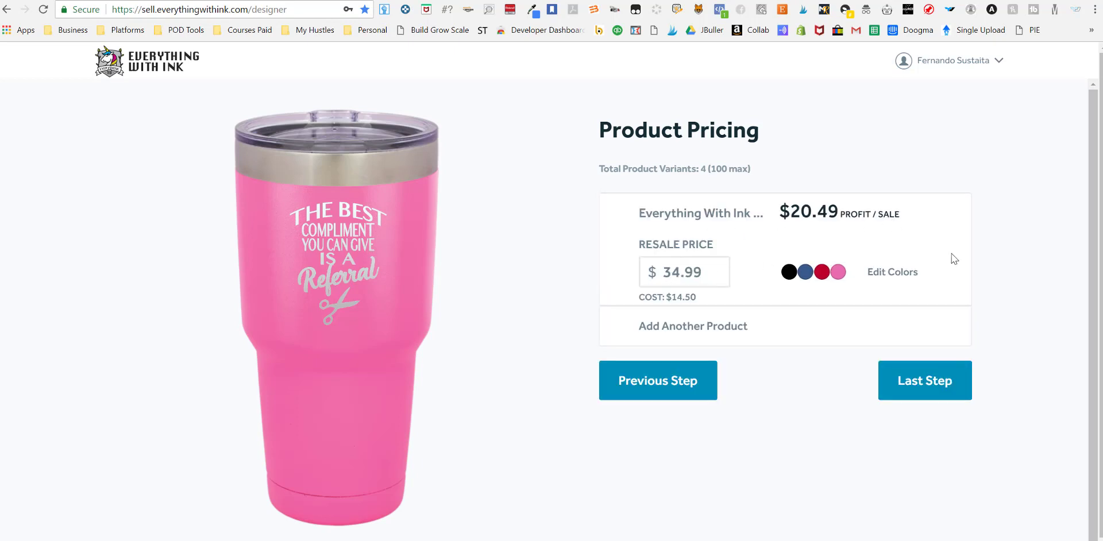
Step: Add the Everything With Ink 20oz tumbler as another product and set its resale price to $32.99
{"action": "left_click", "coordinate": [715, 337]}
{"action": "scroll", "coordinate": [715, 339], "scroll_direction": "down", "scroll_amount": 5}
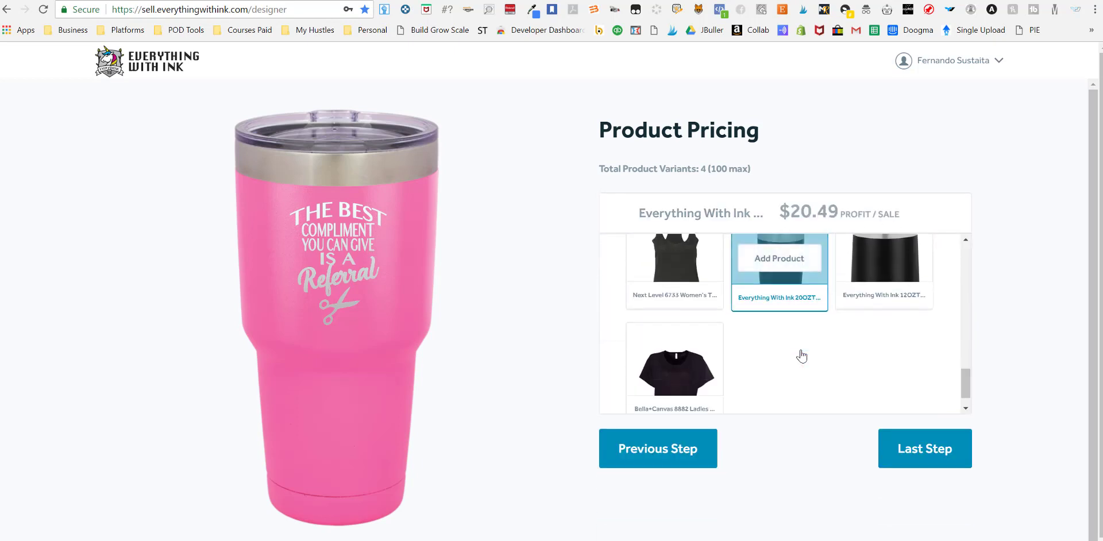
{"action": "left_click", "coordinate": [779, 294]}
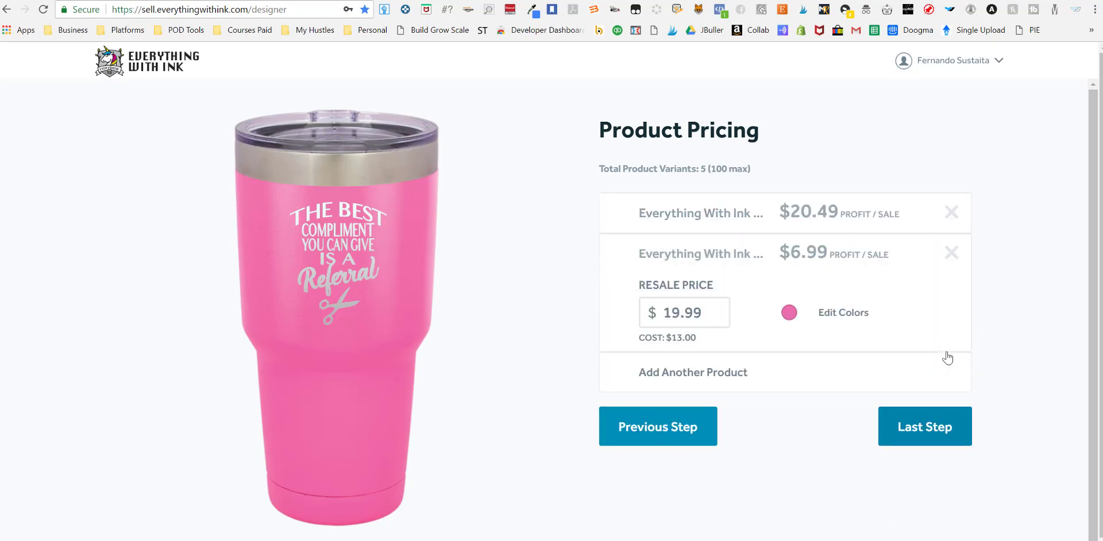
{"action": "left_click_drag", "start_coordinate": [708, 312], "coordinate": [161, 314]}
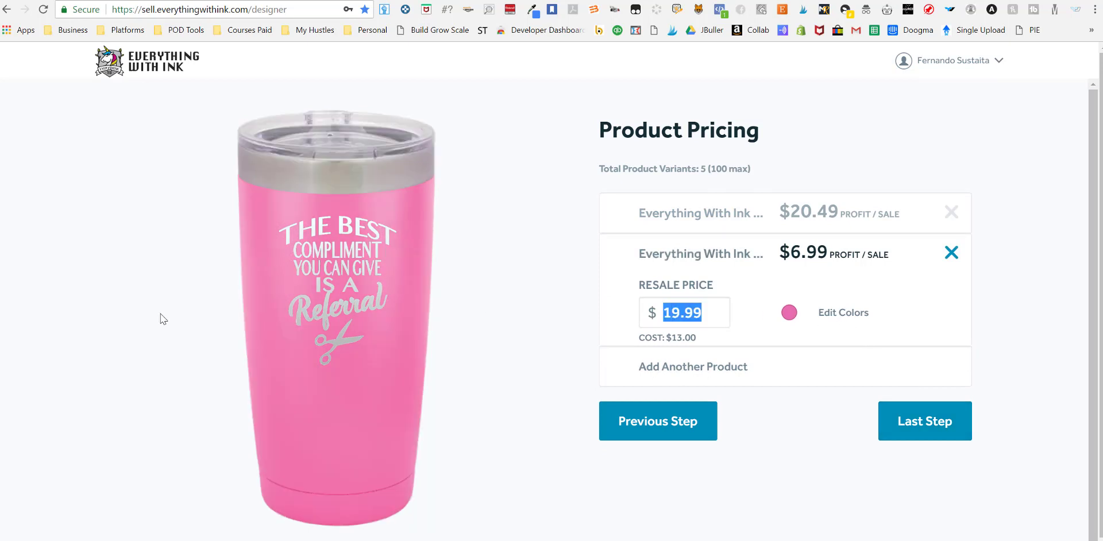
{"action": "type", "text": "32.99"}
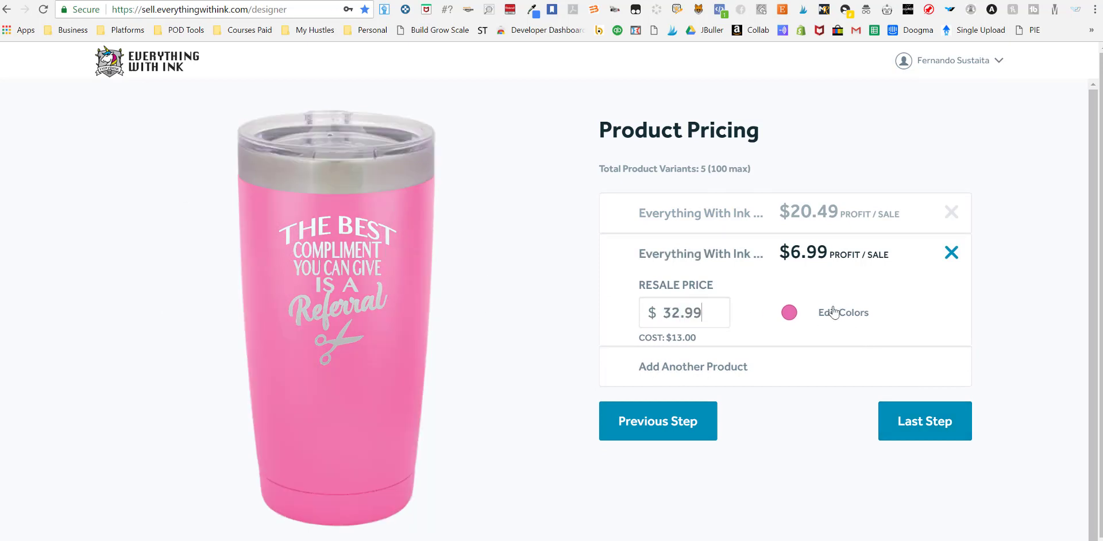
Step: Add black, blue and red as color variants of the 20oz tumbler
{"action": "left_click", "coordinate": [834, 312]}
{"action": "left_click", "coordinate": [741, 283]}
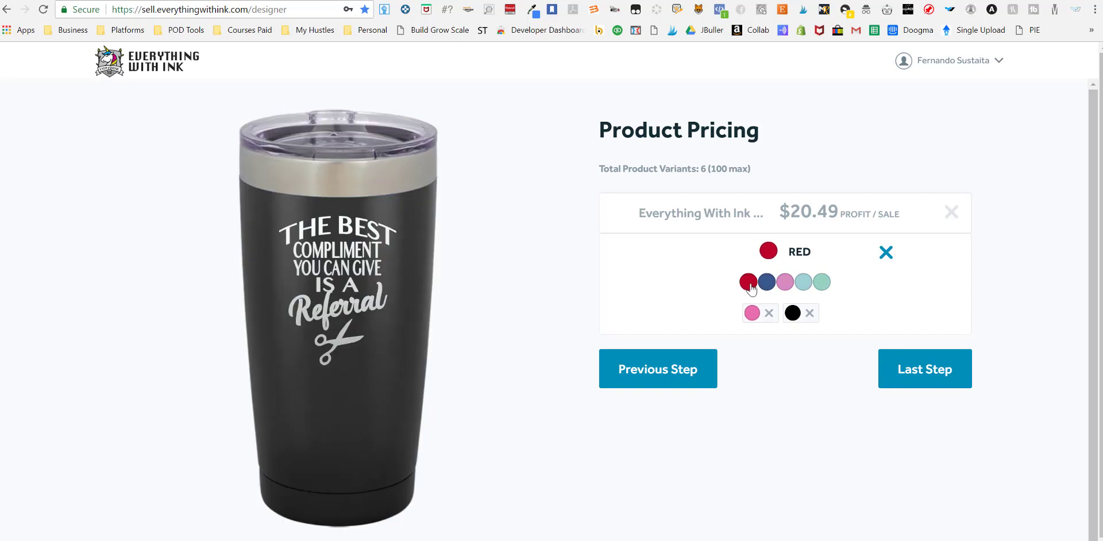
{"action": "left_click", "coordinate": [767, 281]}
{"action": "left_click", "coordinate": [758, 282]}
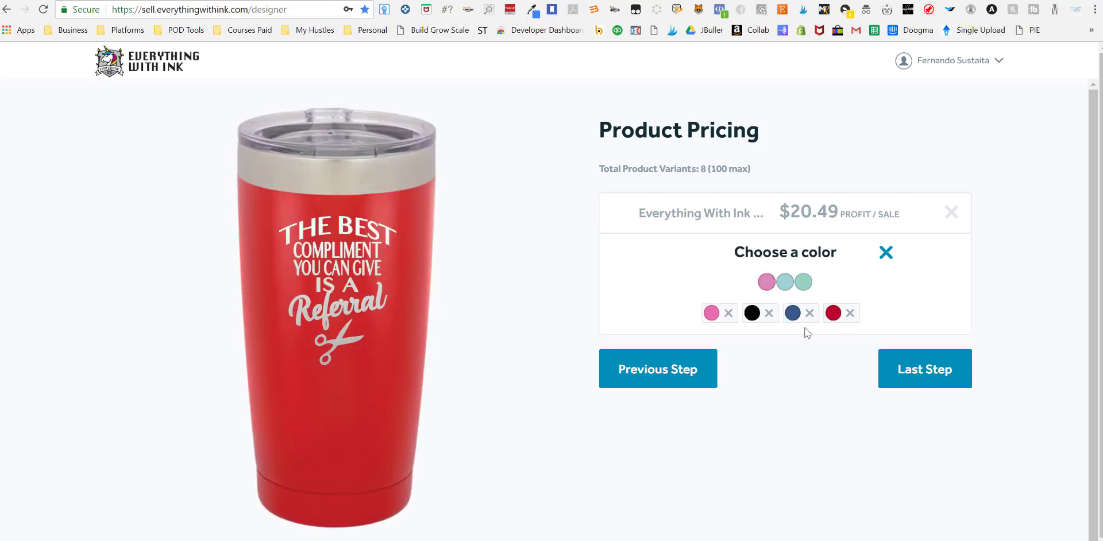
Step: Remove and re-add the 20oz tumbler's colors in the order black, blue, red, hot pink
{"action": "left_click", "coordinate": [769, 313]}
{"action": "left_click", "coordinate": [747, 313]}
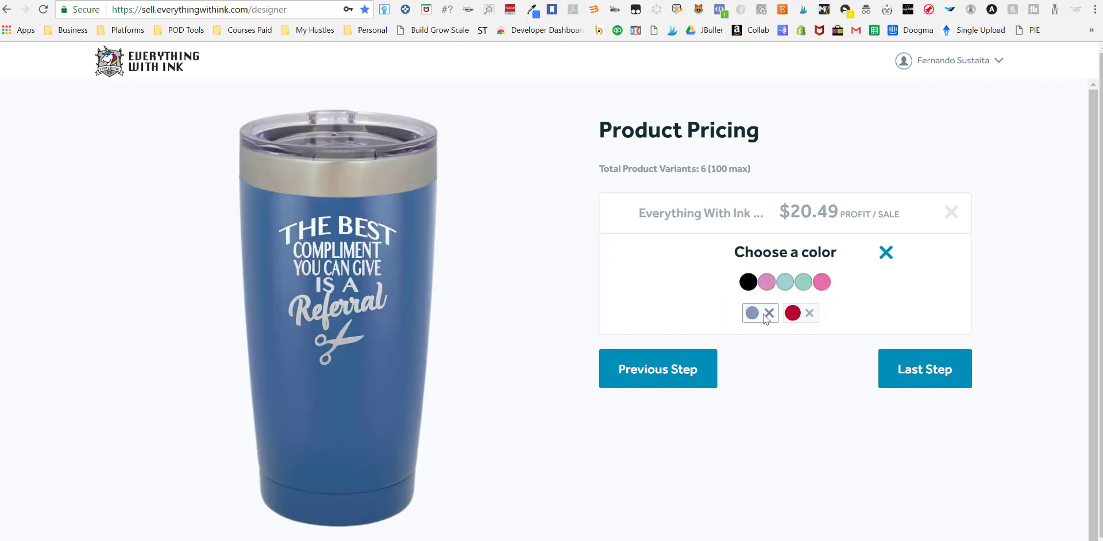
{"action": "left_click", "coordinate": [769, 314]}
{"action": "left_click", "coordinate": [747, 283]}
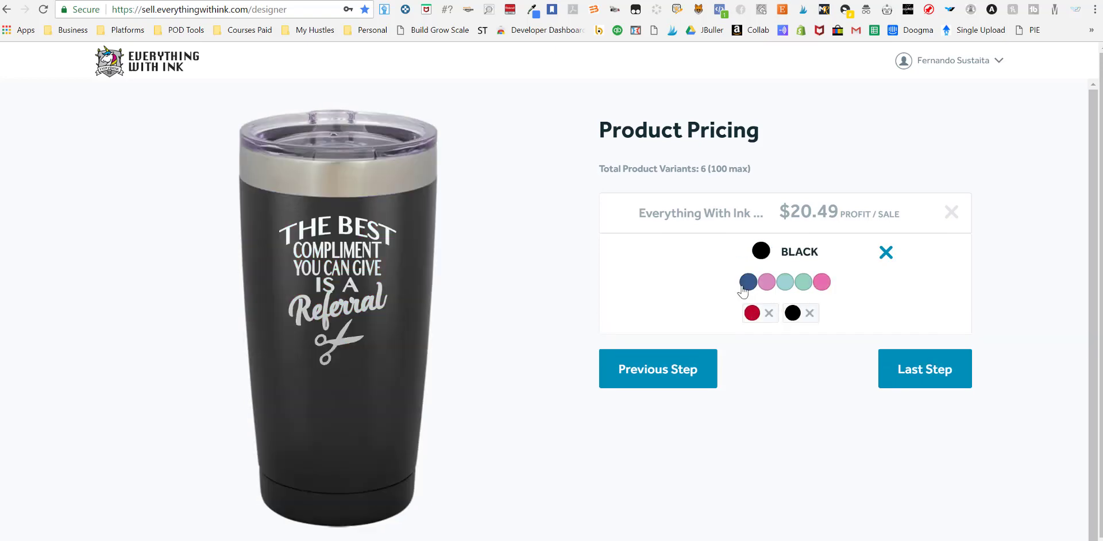
{"action": "left_click", "coordinate": [769, 313]}
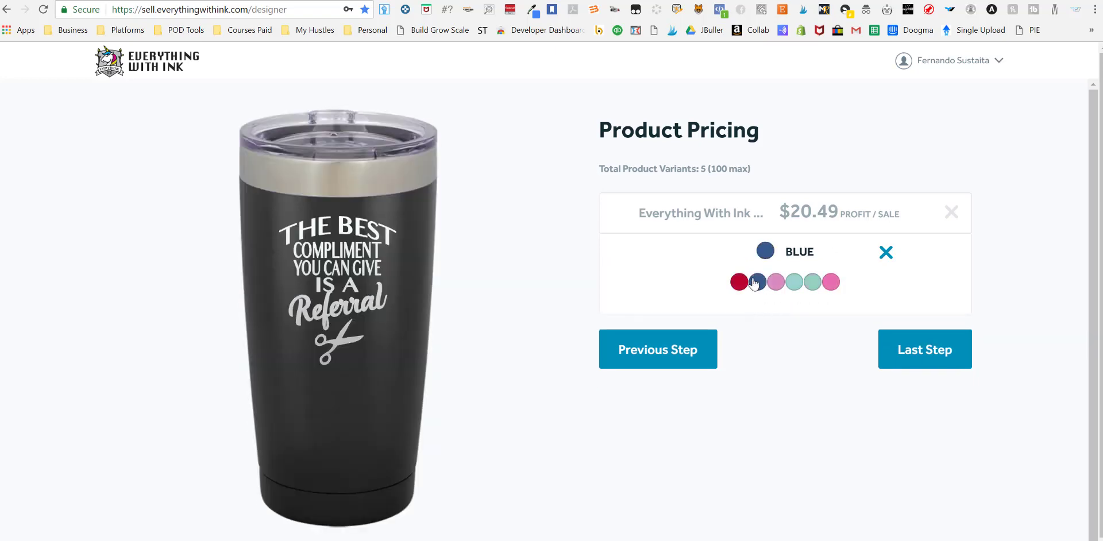
{"action": "left_click", "coordinate": [756, 282]}
{"action": "left_click", "coordinate": [748, 282]}
{"action": "left_click", "coordinate": [812, 282]}
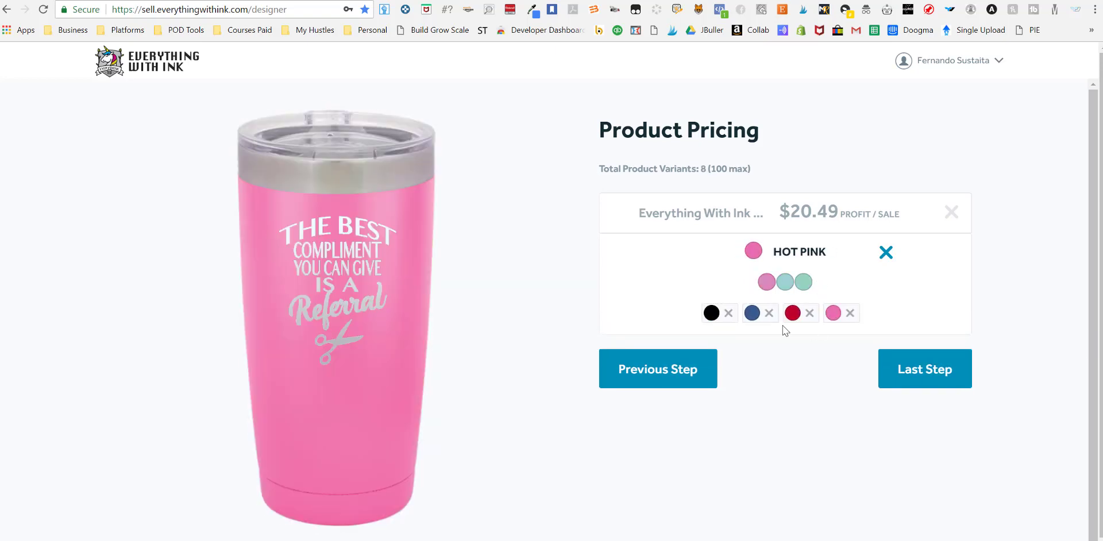
Step: Review the pricing and colors of both tumblers and proceed to the last step
{"action": "left_click", "coordinate": [829, 223]}
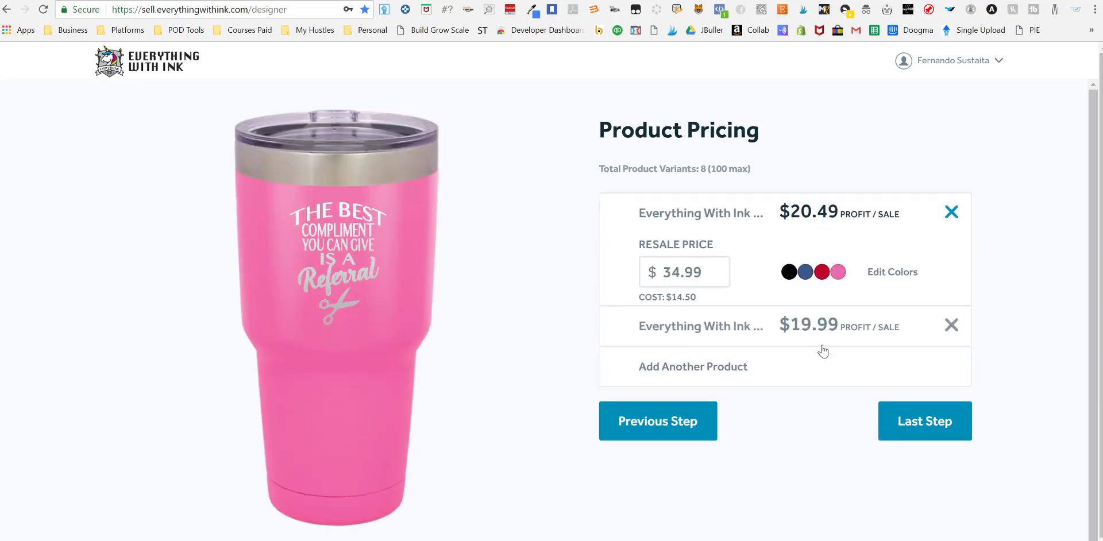
{"action": "left_click", "coordinate": [847, 328]}
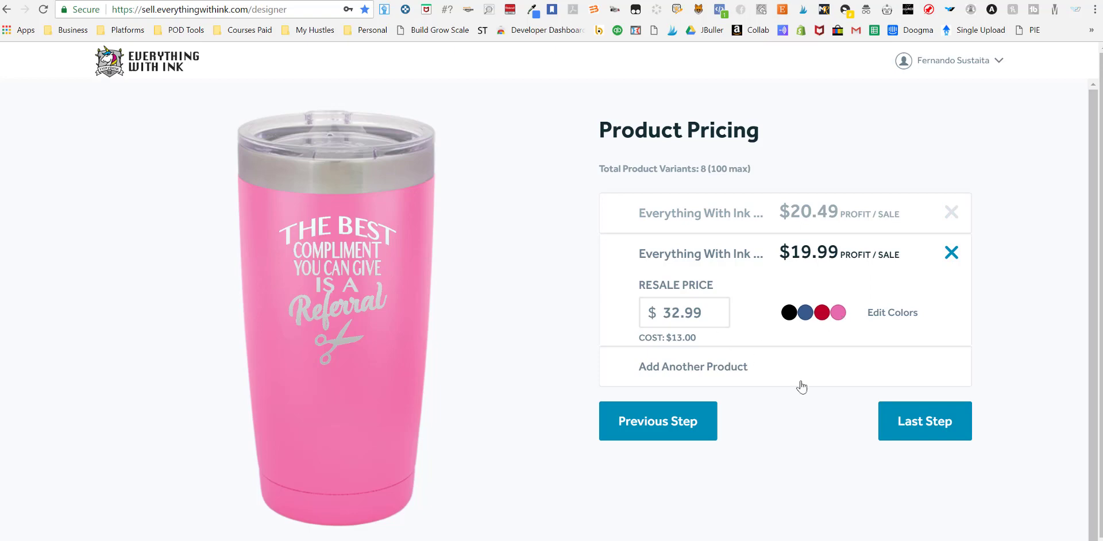
{"action": "left_click", "coordinate": [909, 425]}
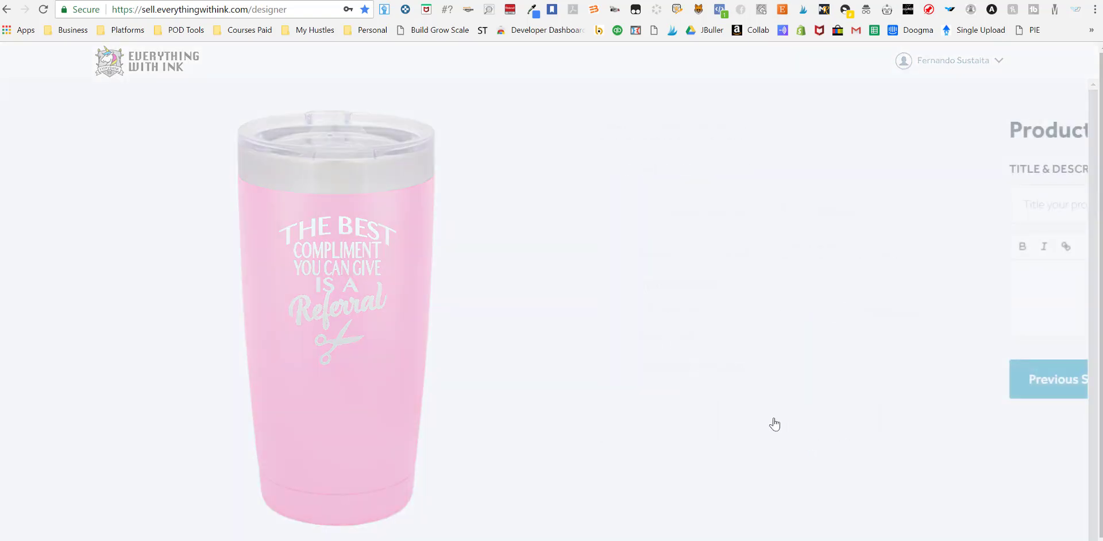